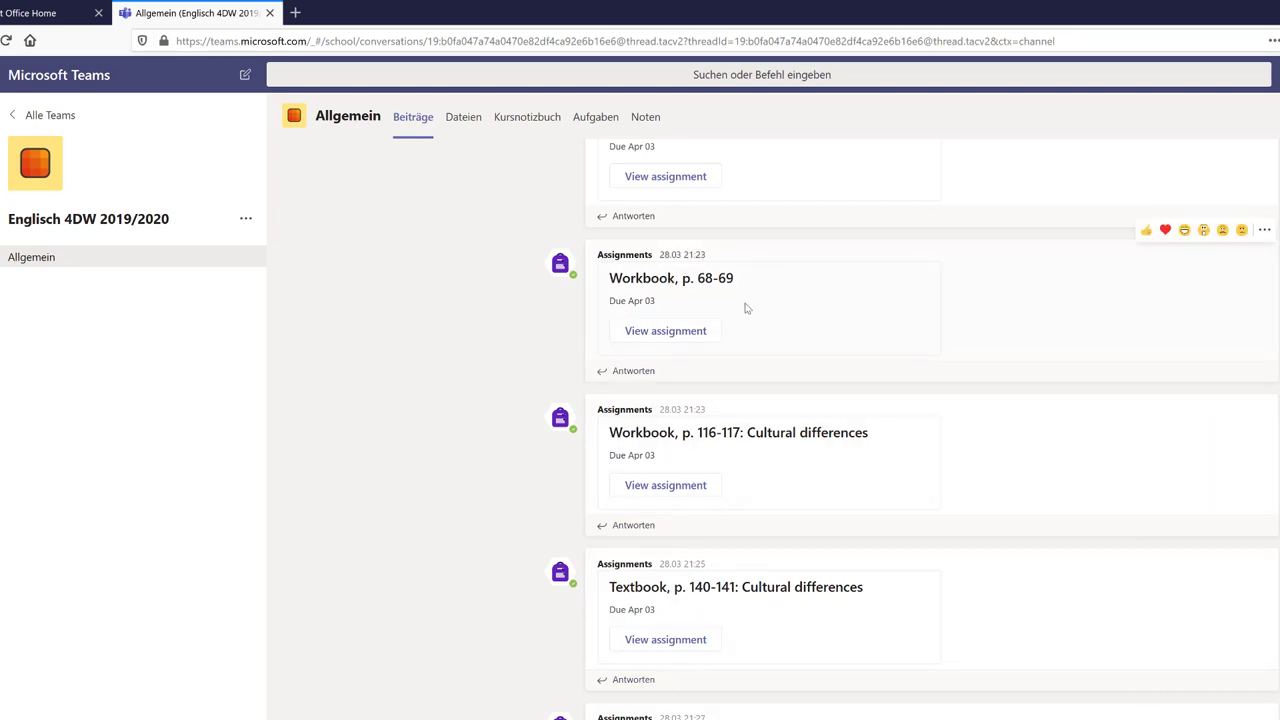
Scroll up the Allgemein channel feed to the post with INDIRECT SPEECH.doc
scroll(730, 322, "up", 1)
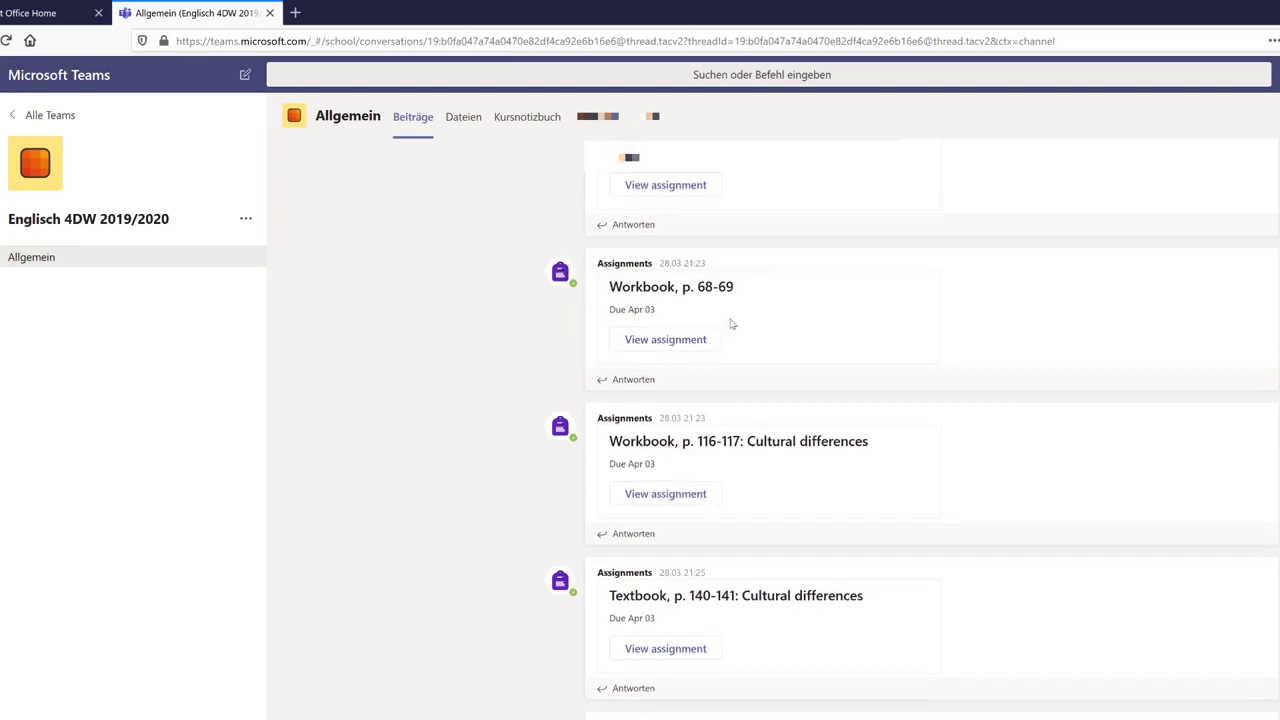
scroll(730, 322, "up", 2)
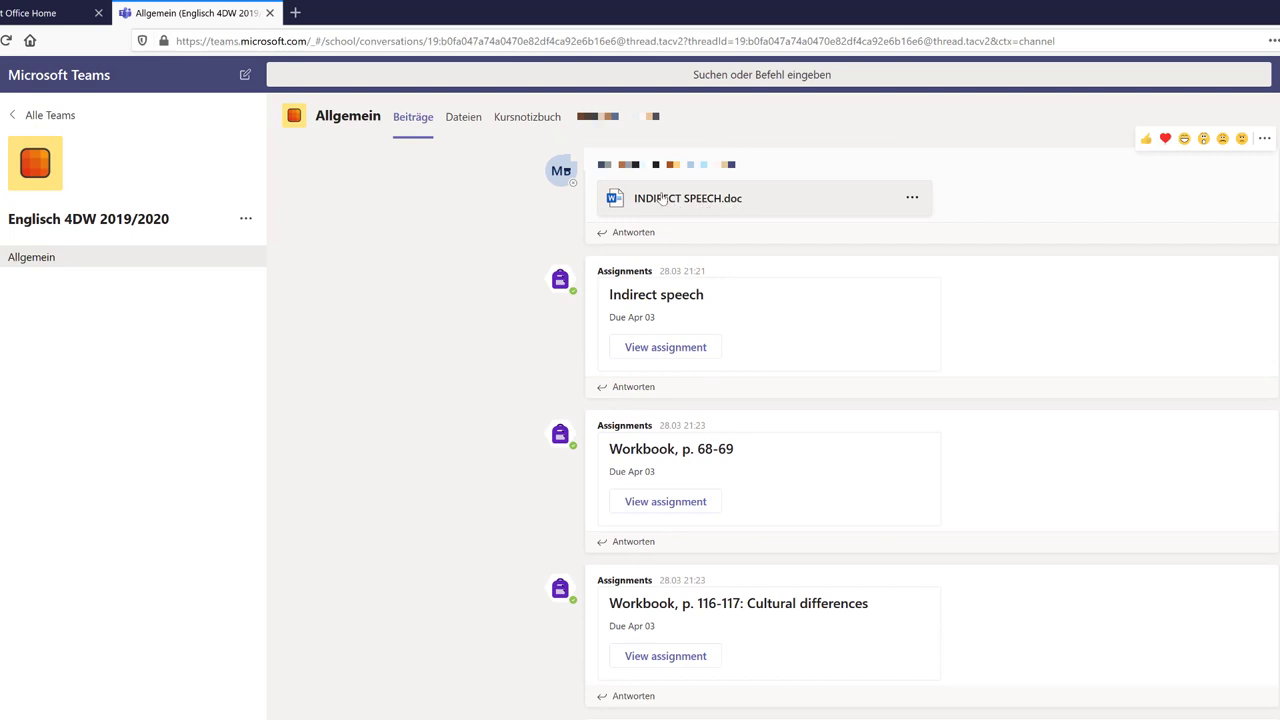
left_click(912, 198)
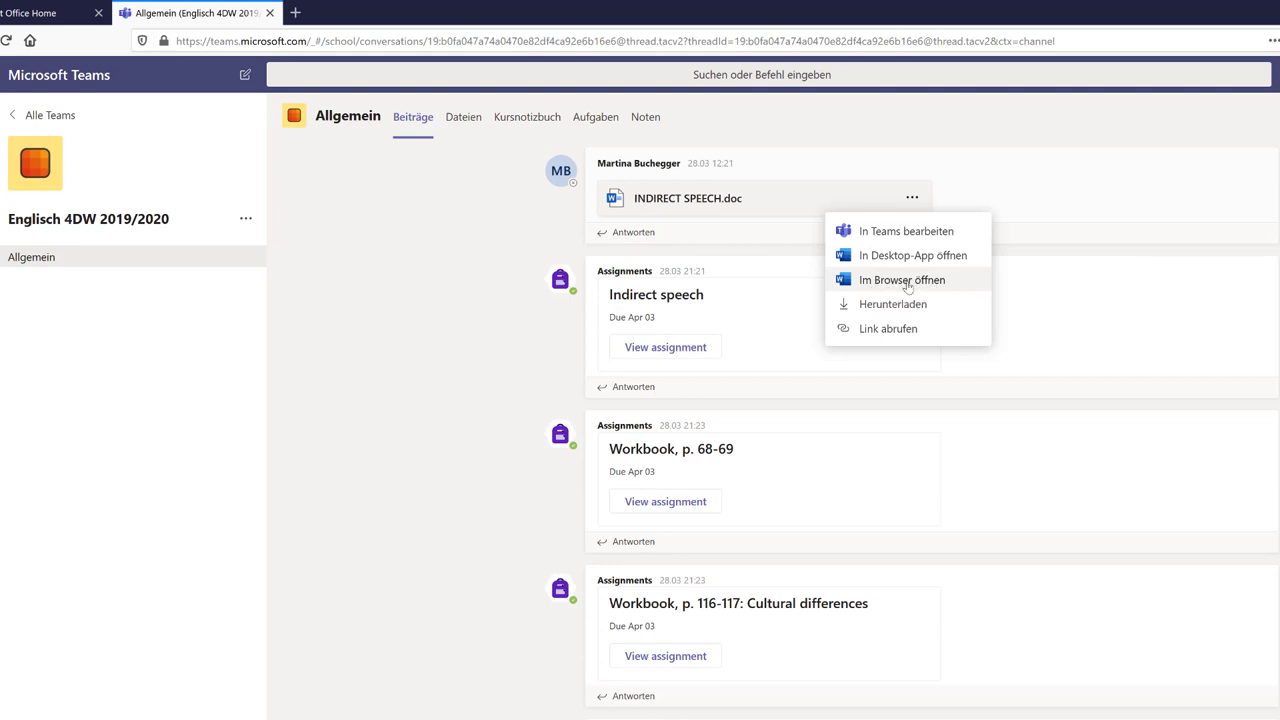
left_click(907, 287)
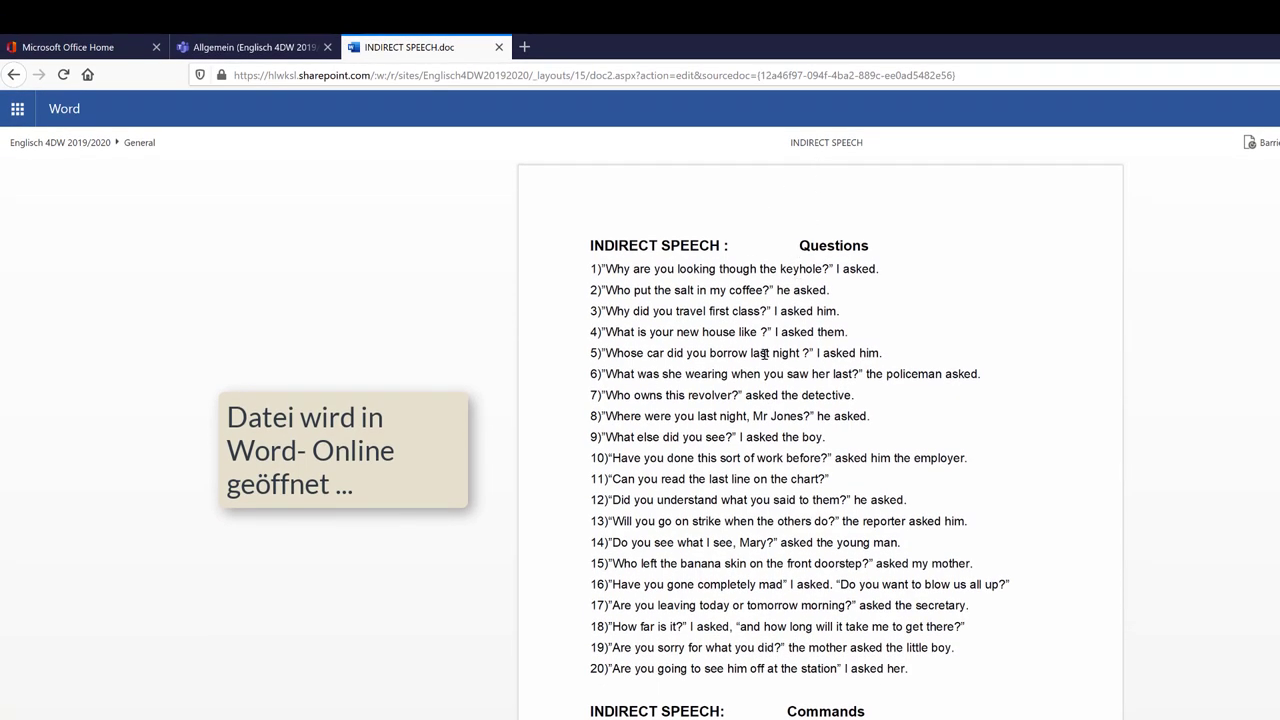
left_click(499, 47)
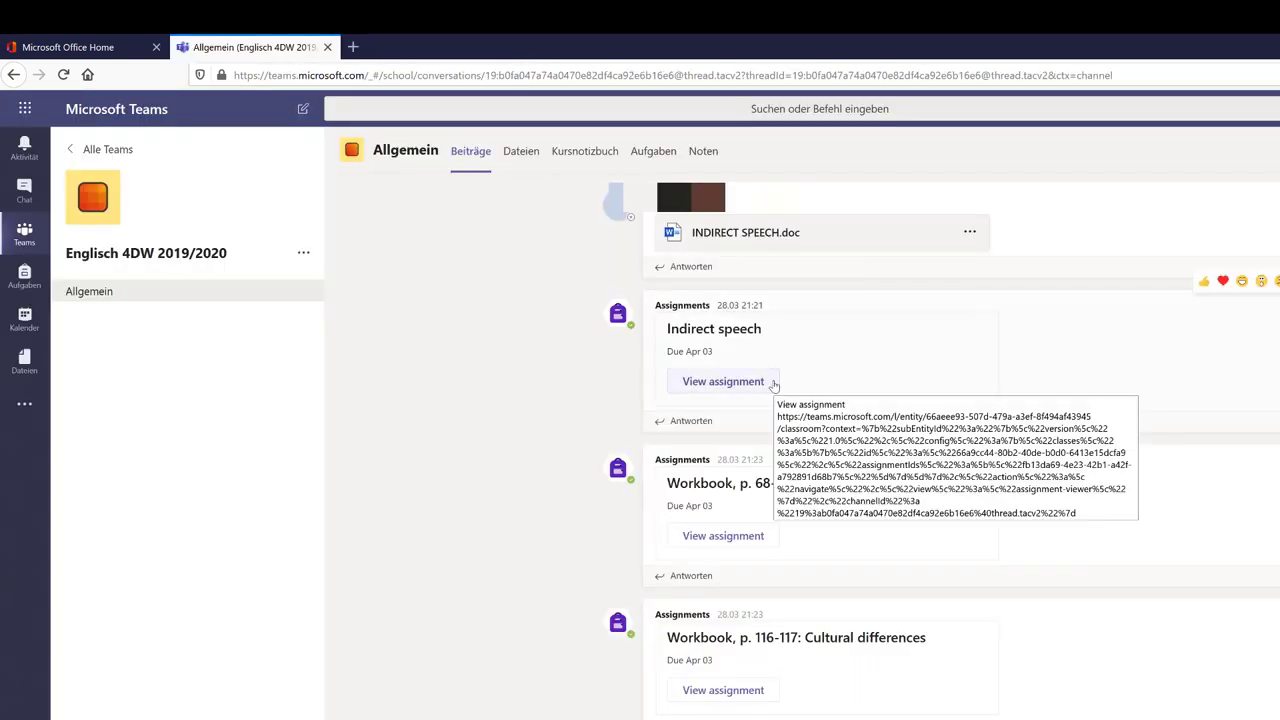
left_click(969, 238)
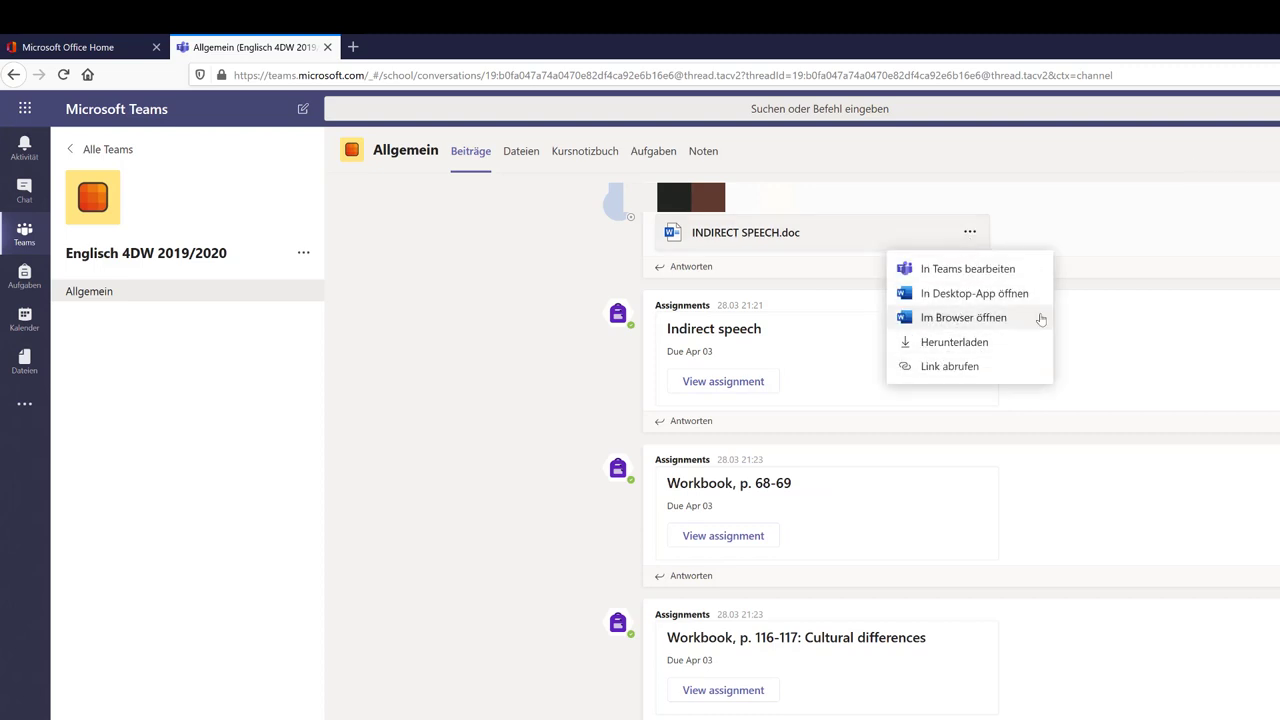
left_click(1210, 320)
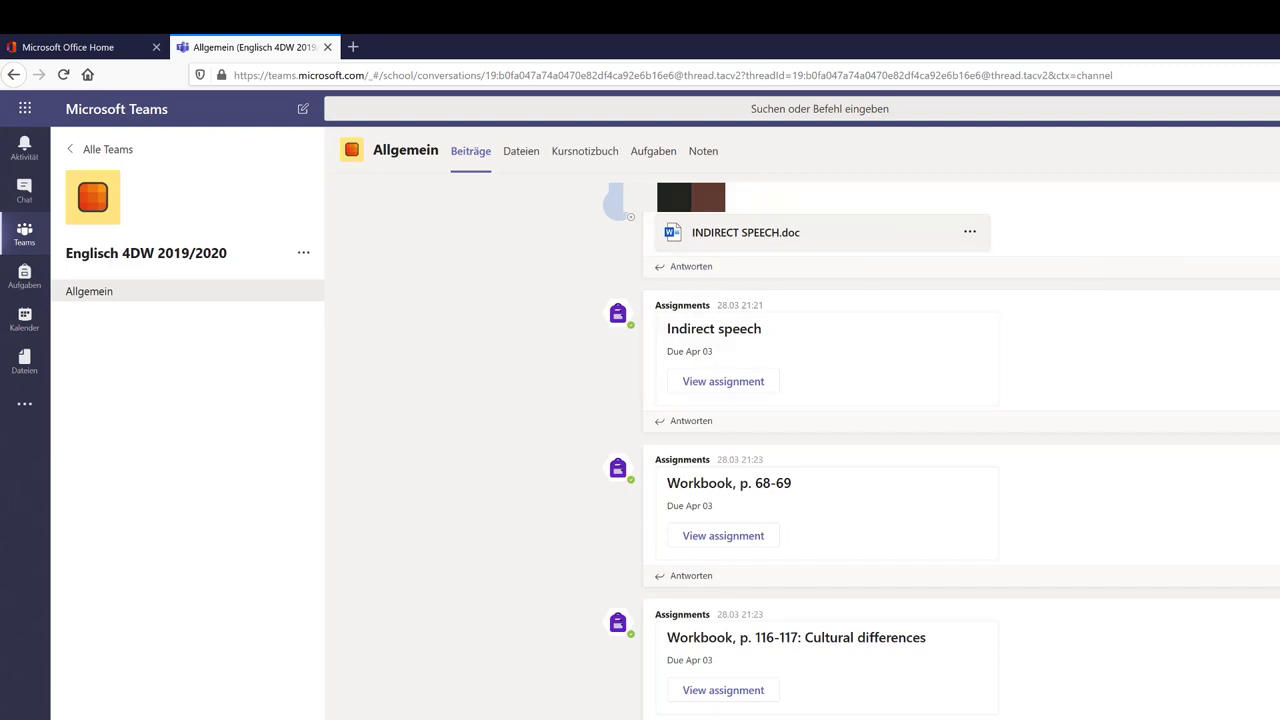
Browse the Dateien, Kursnotizbuch, Aufgaben (with Erledigt expanded) and Noten tabs, then return to Aufgaben
left_click(510, 154)
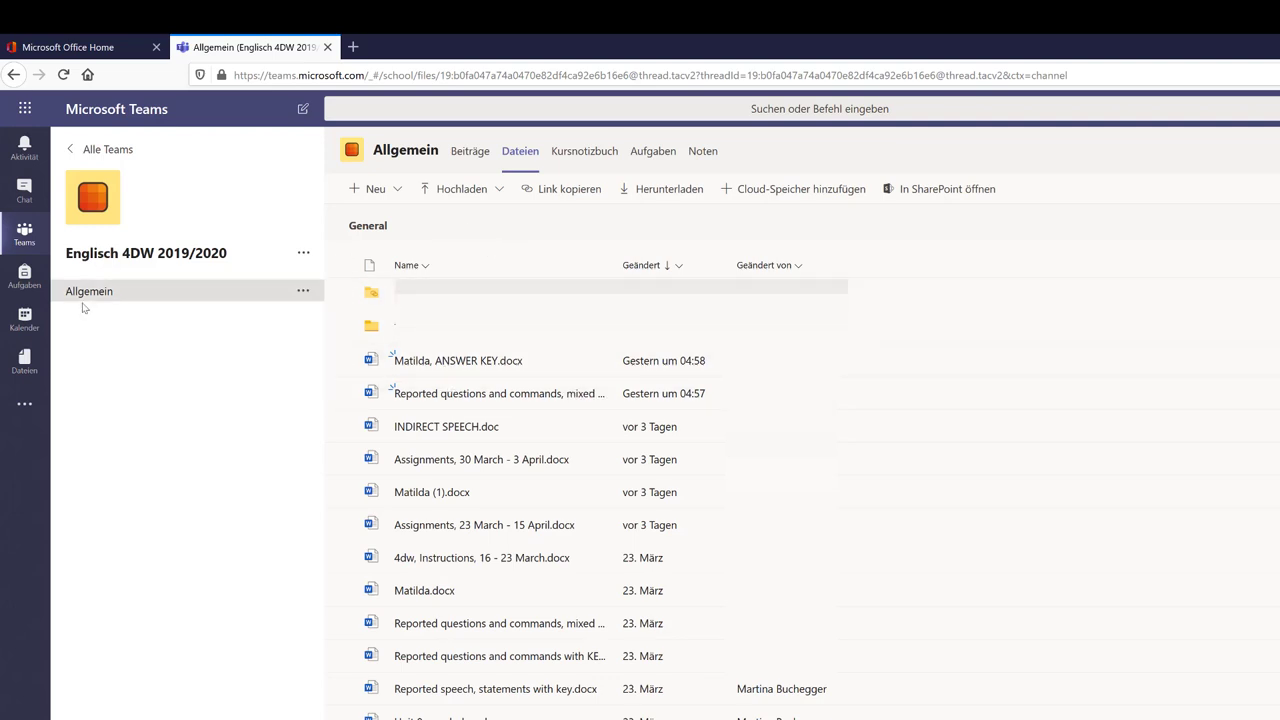
left_click(574, 160)
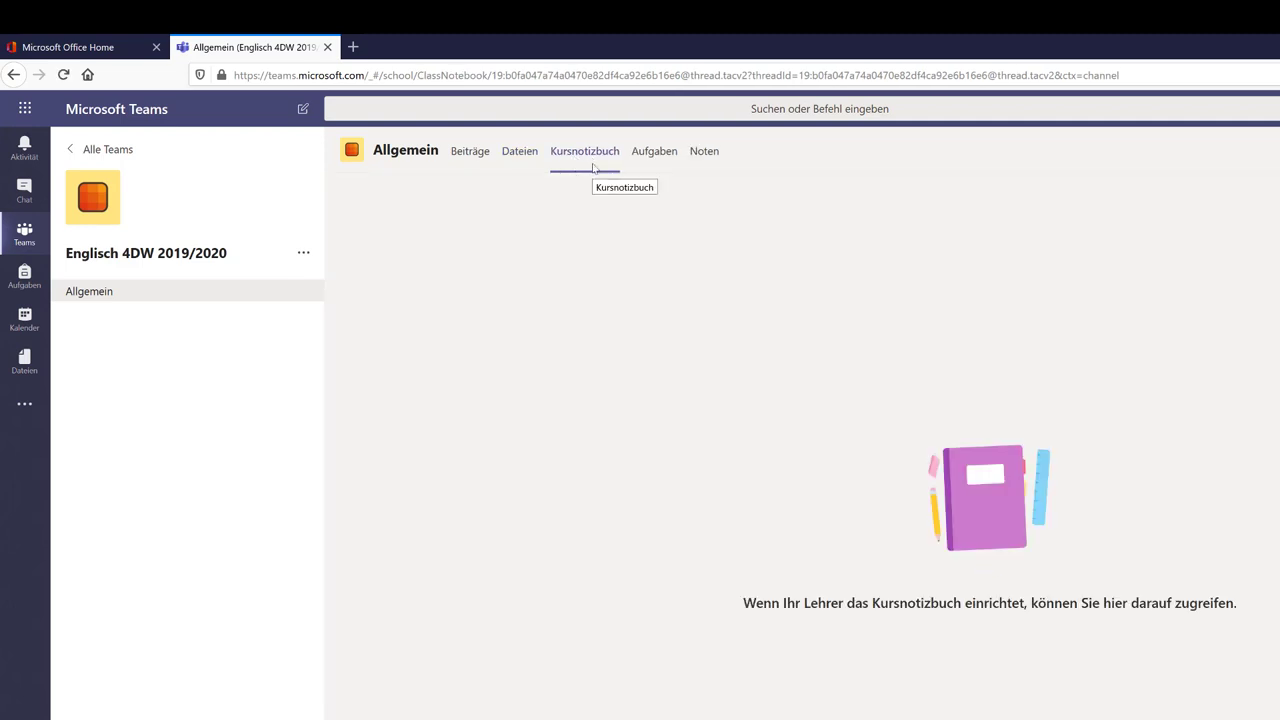
left_click(662, 166)
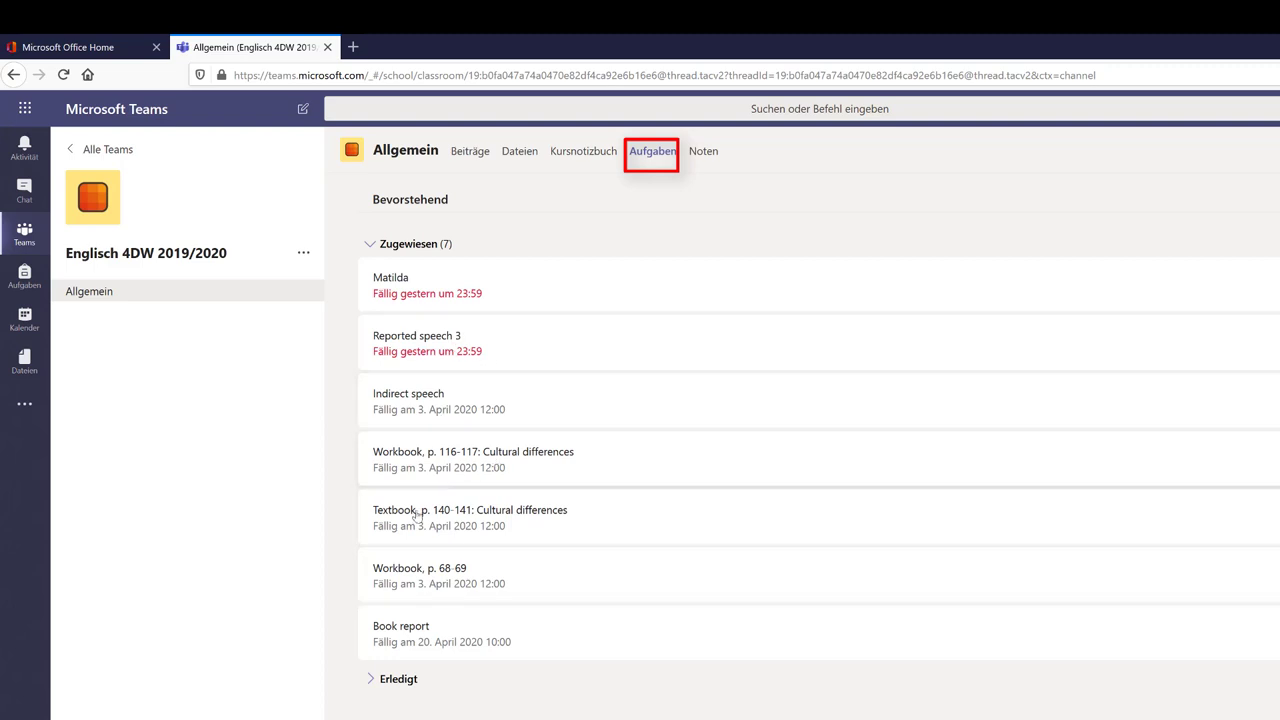
left_click(396, 680)
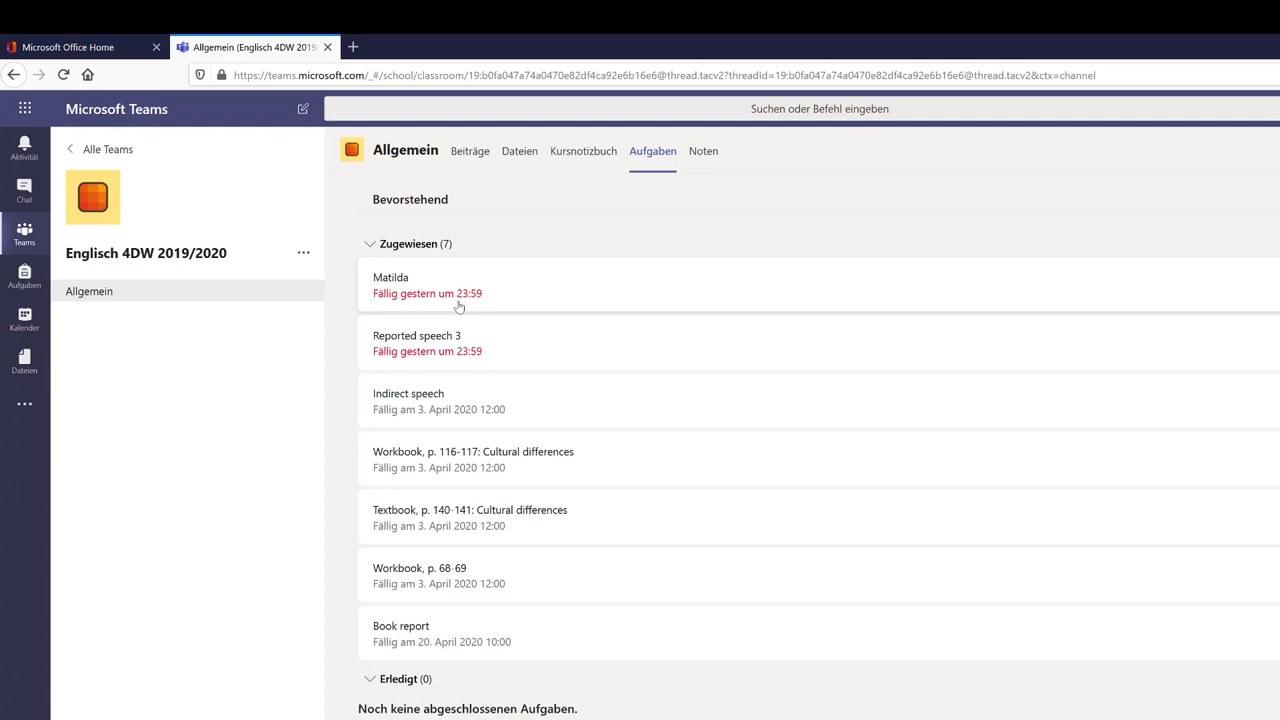
left_click(702, 158)
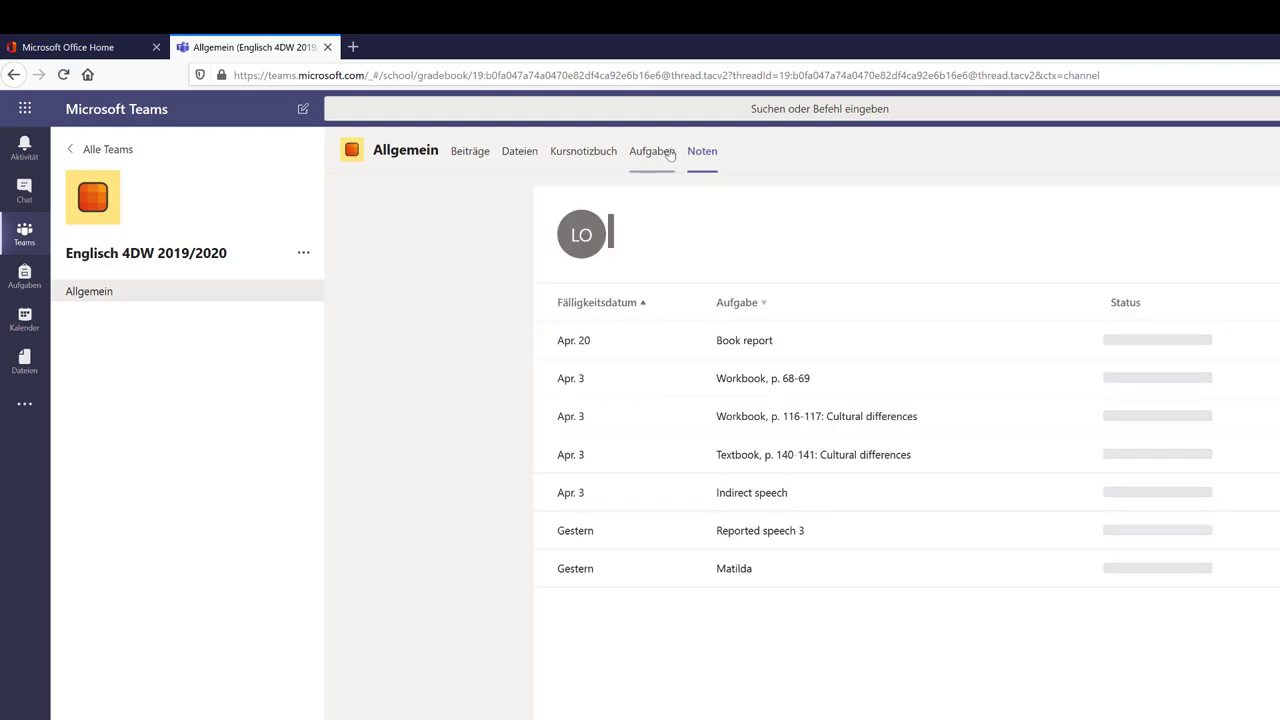
key("alt+Left")
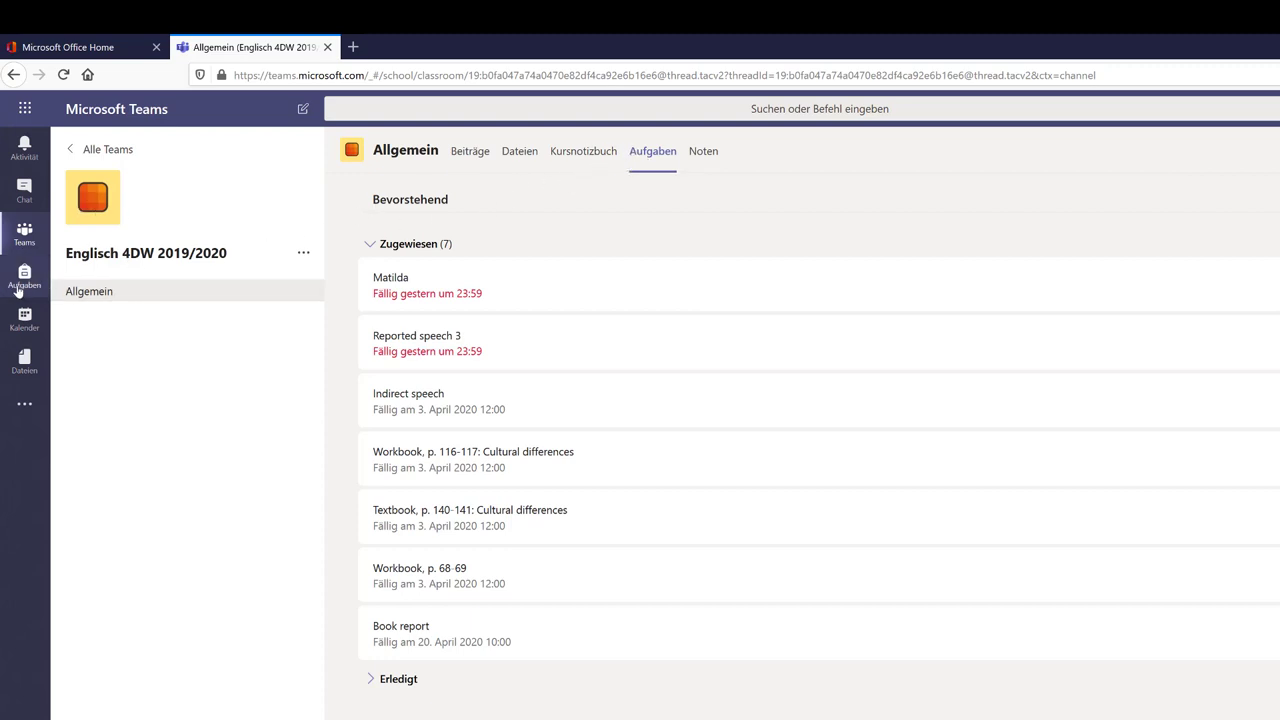
From Alle Teams, open Aufgaben in the left rail and select the Englisch 4DW 2019/2020 course
left_click(110, 150)
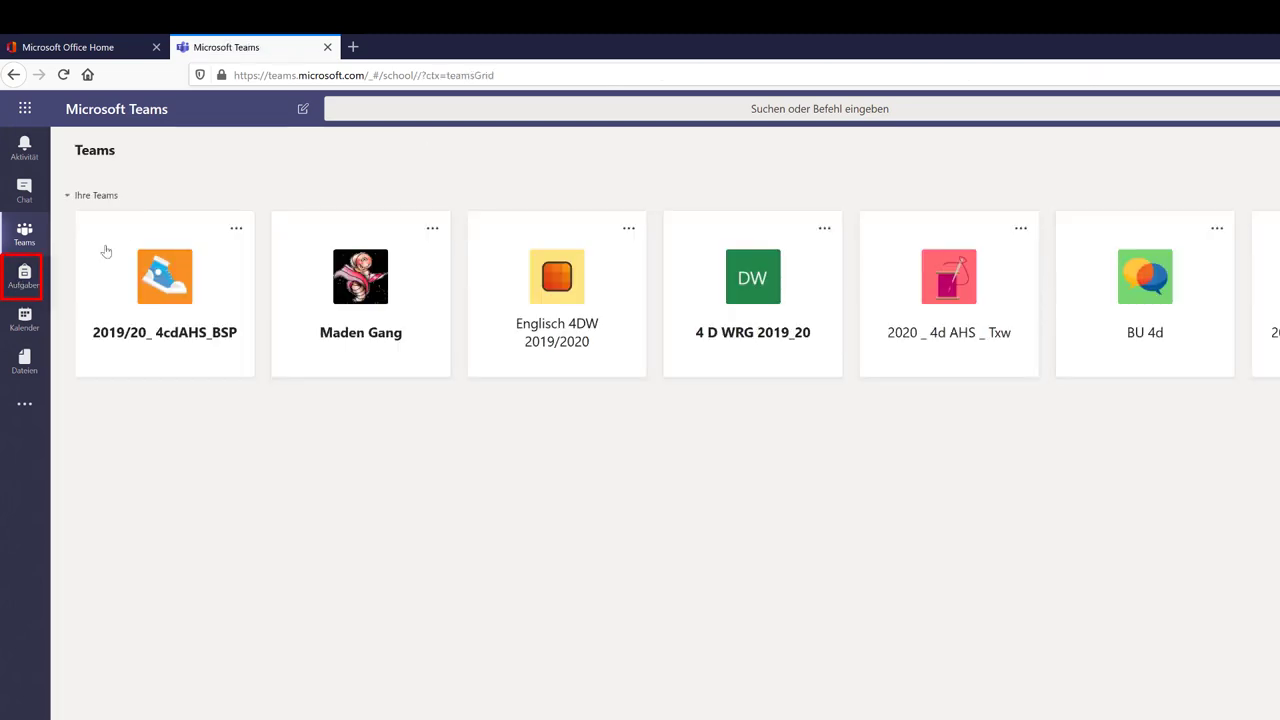
left_click(23, 278)
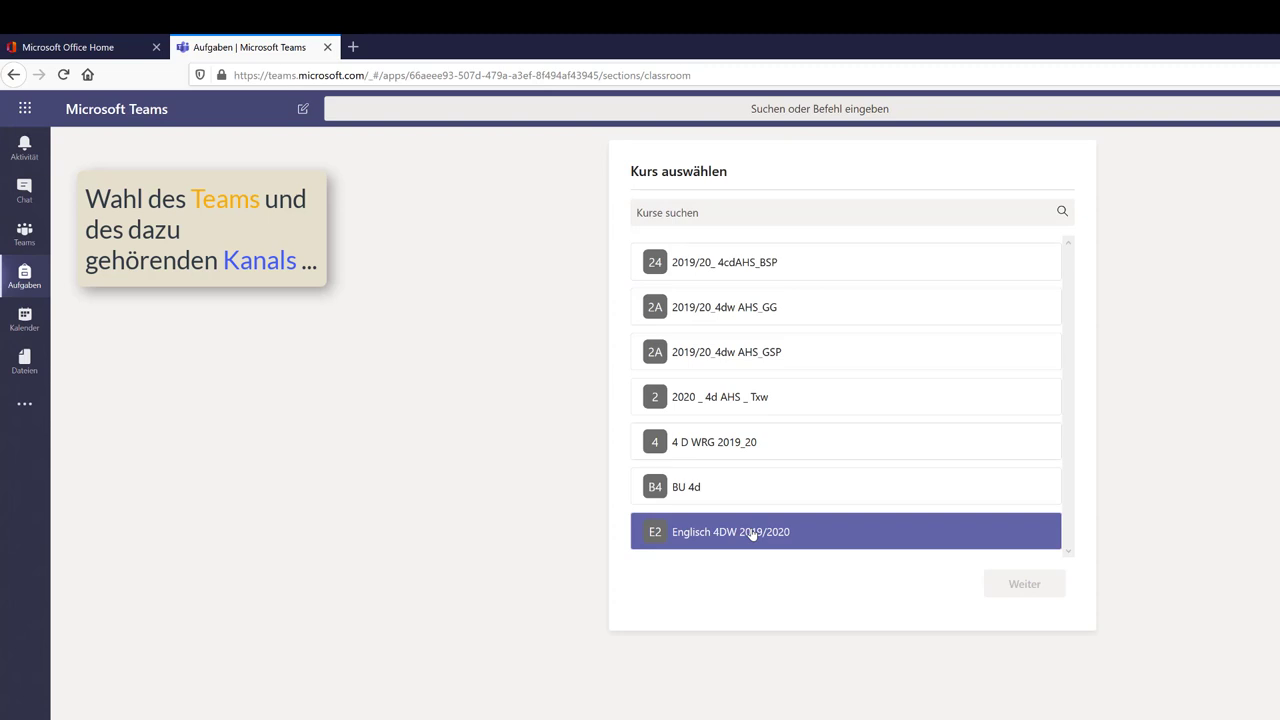
left_click(752, 533)
left_click(1033, 587)
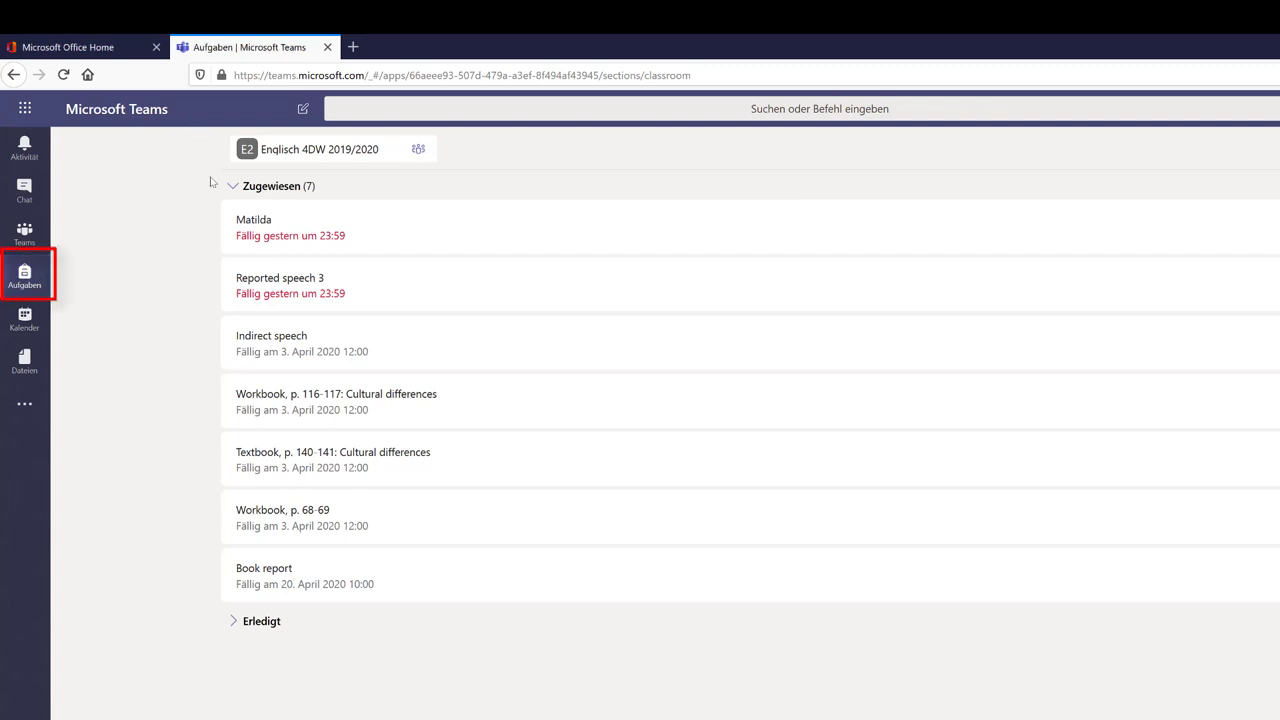
Open and cancel the course picker, then return to the Teams overview grid
left_click(260, 160)
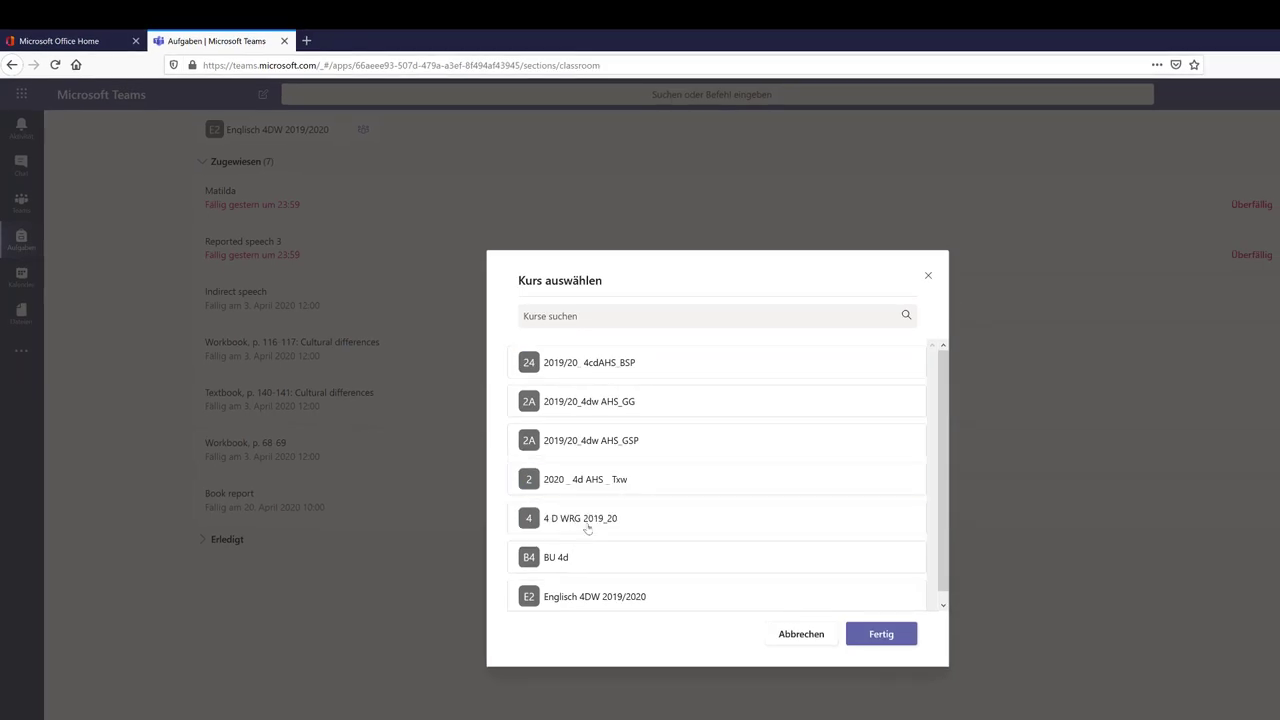
left_click(801, 634)
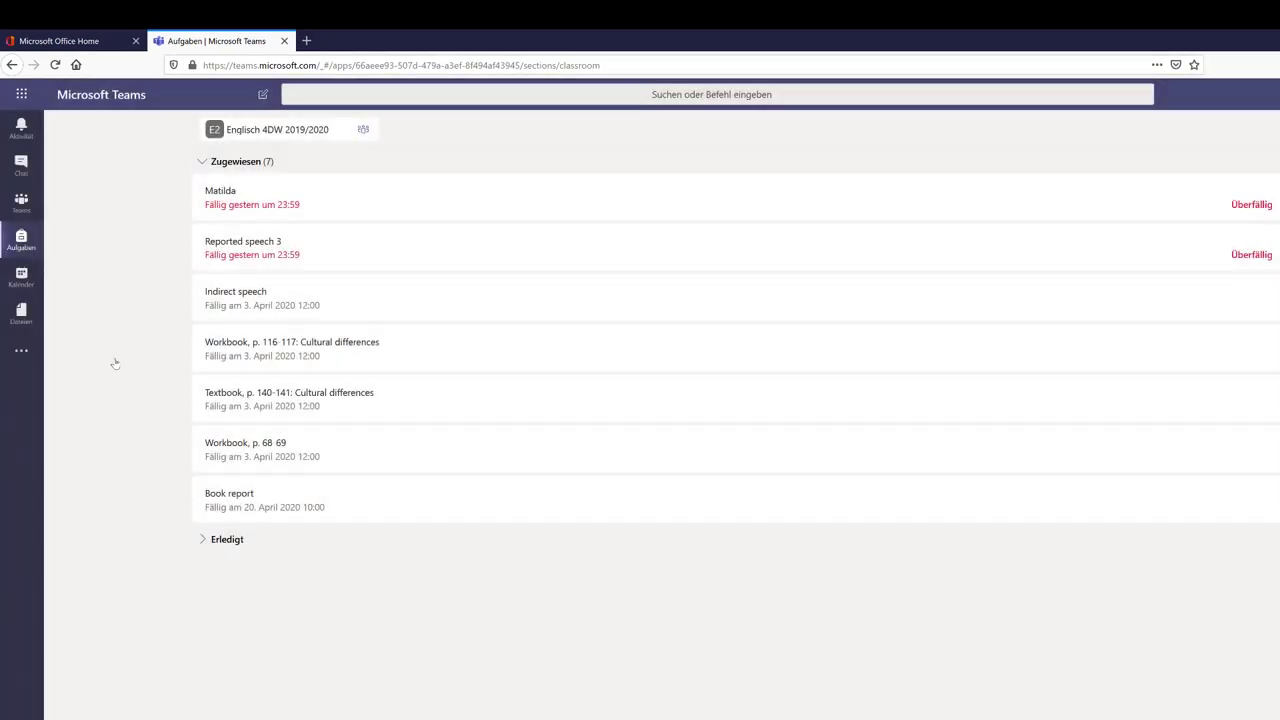
left_click(20, 199)
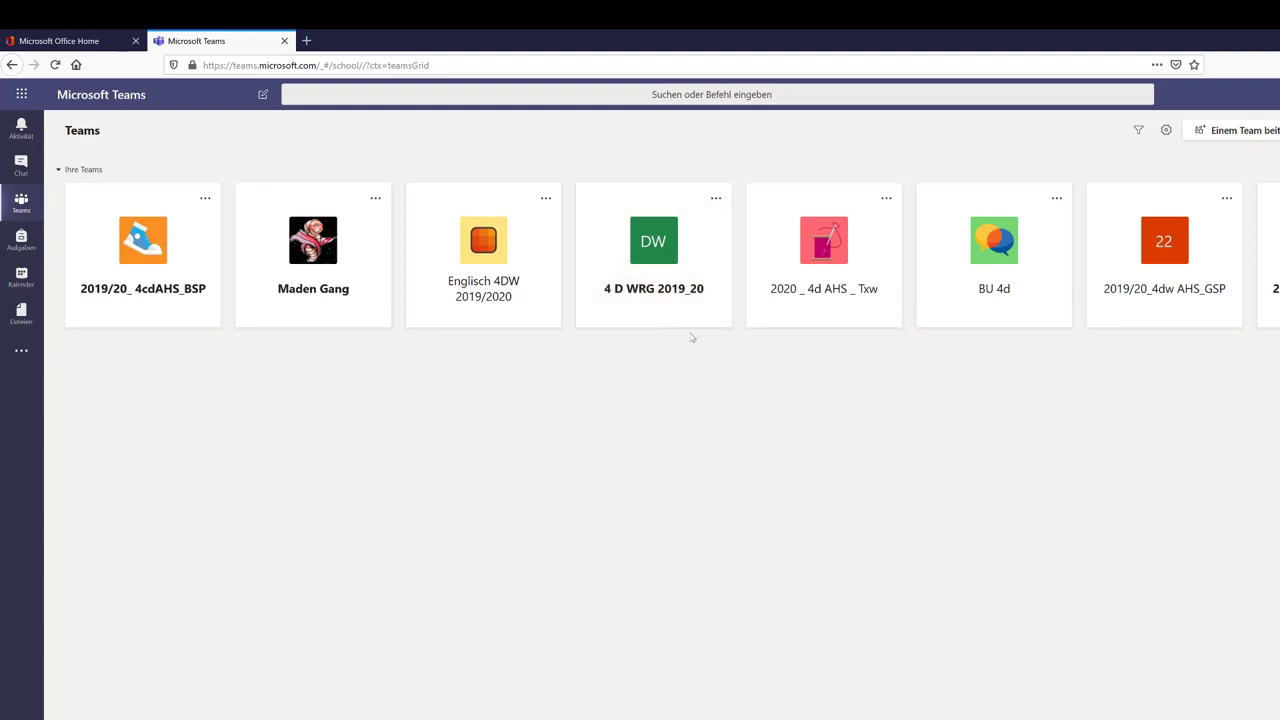
In Englisch 4DW 2019/2020, view the Indirect speech assignment details, then the Dateien tab
left_click(481, 257)
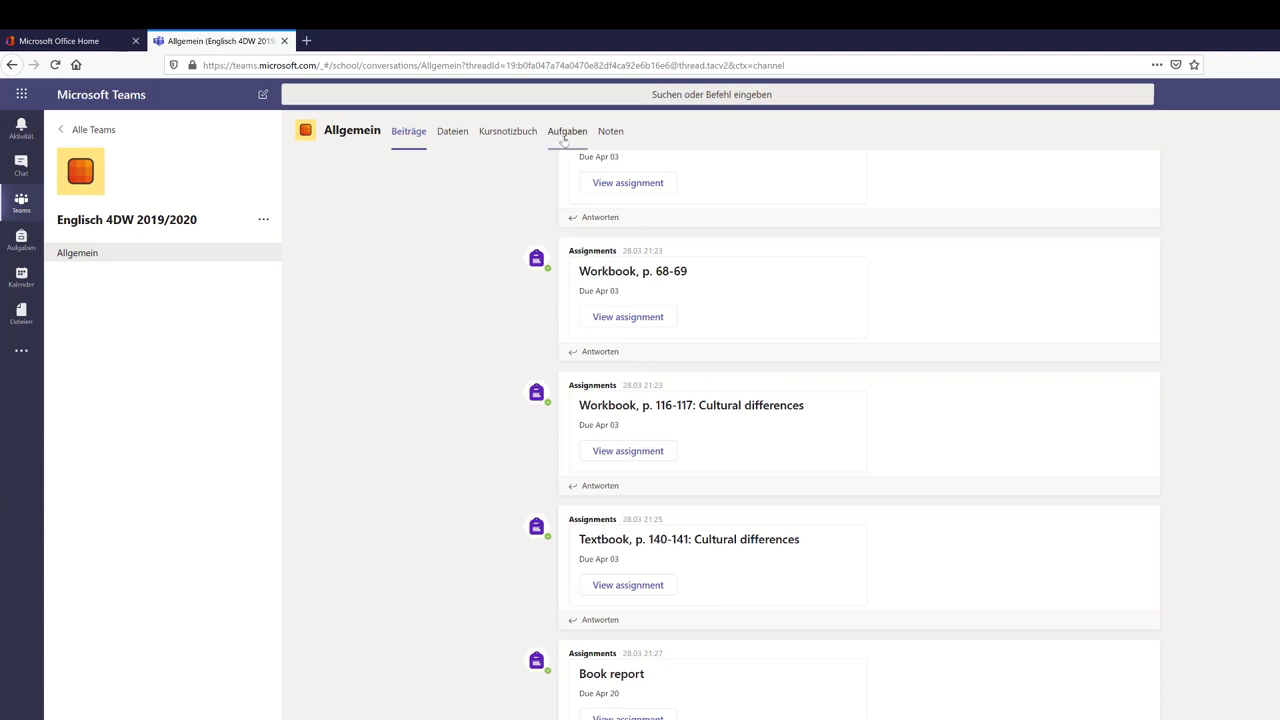
left_click(566, 132)
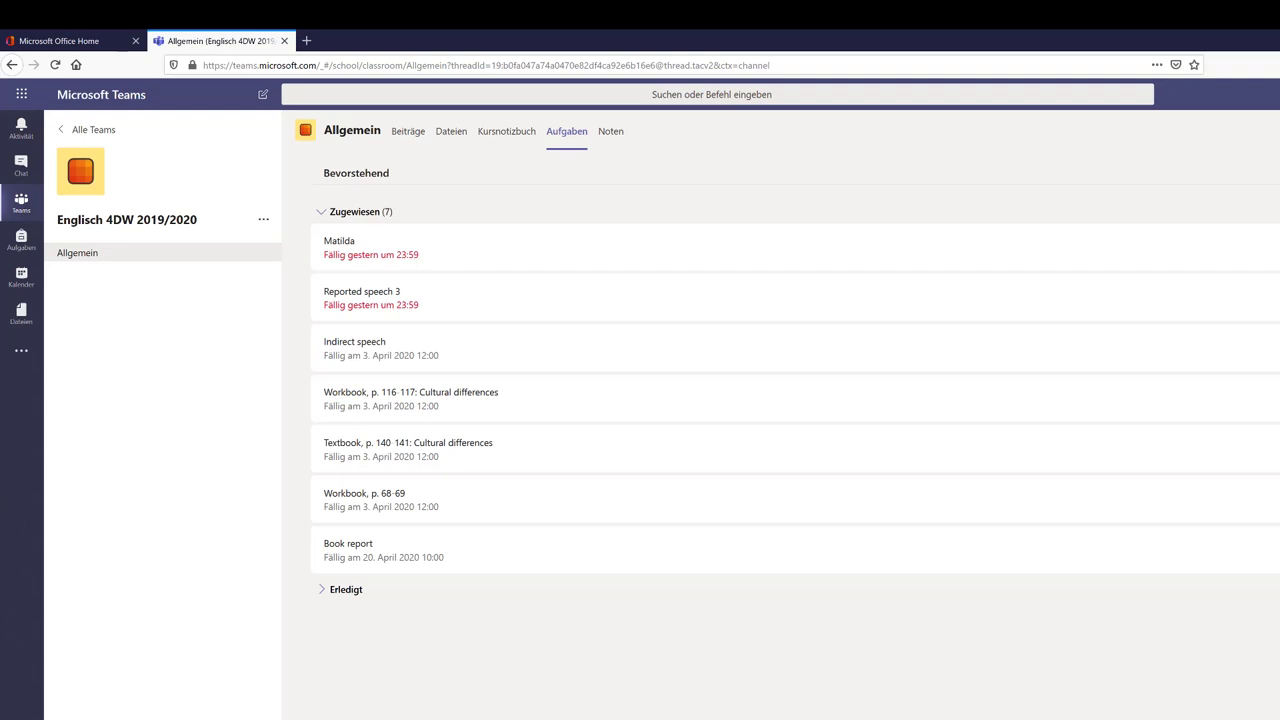
left_click(366, 356)
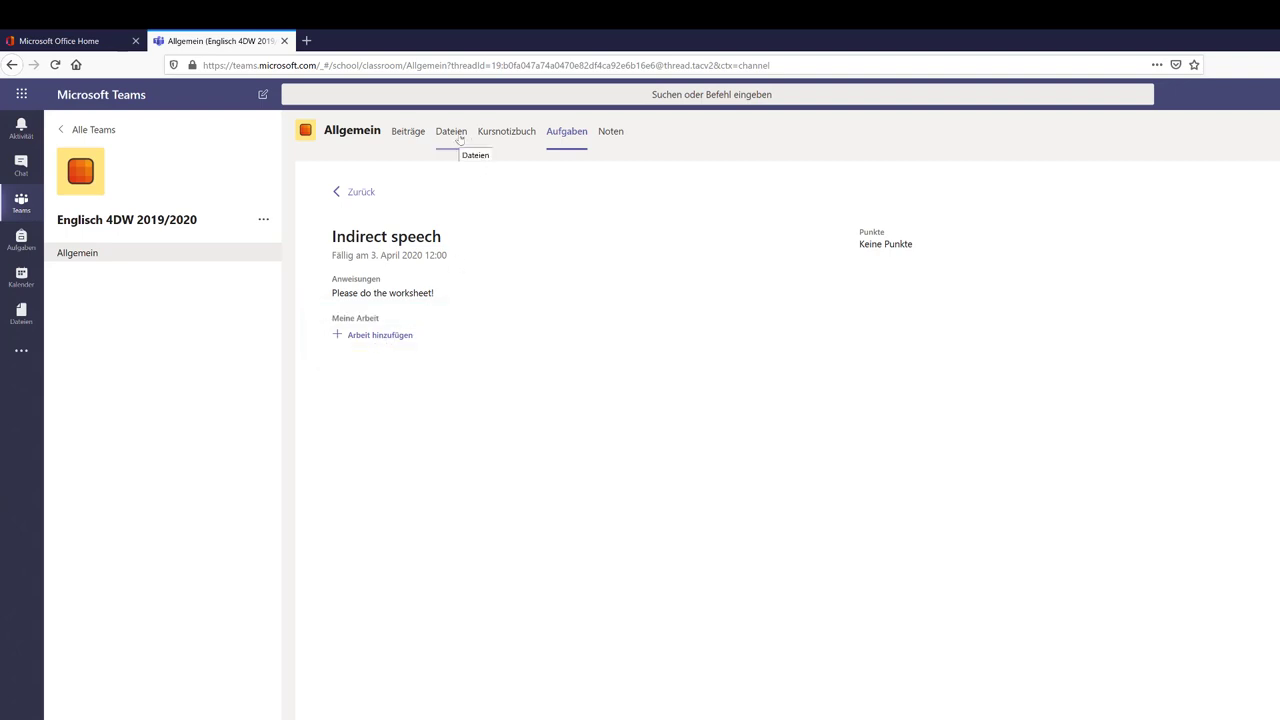
left_click(455, 134)
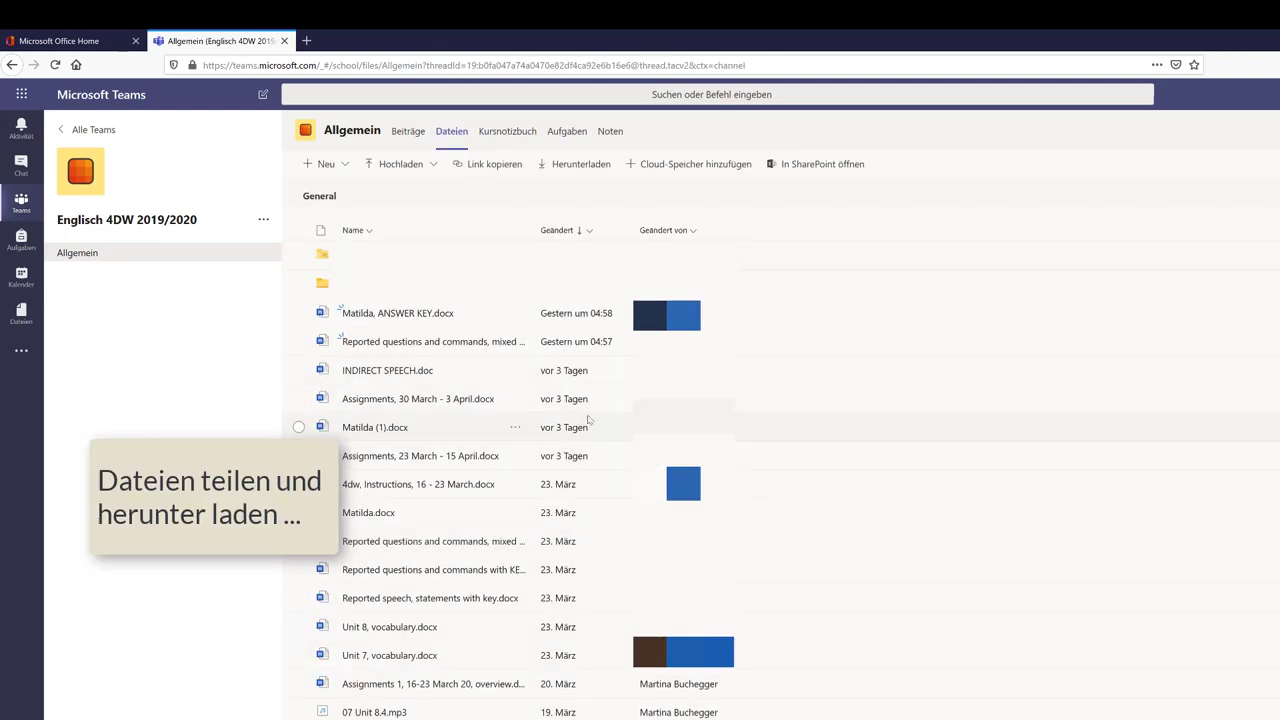
Download Matilda (1).docx, cancel the Save-as dialog, then open the Kalender week view
left_click(517, 372)
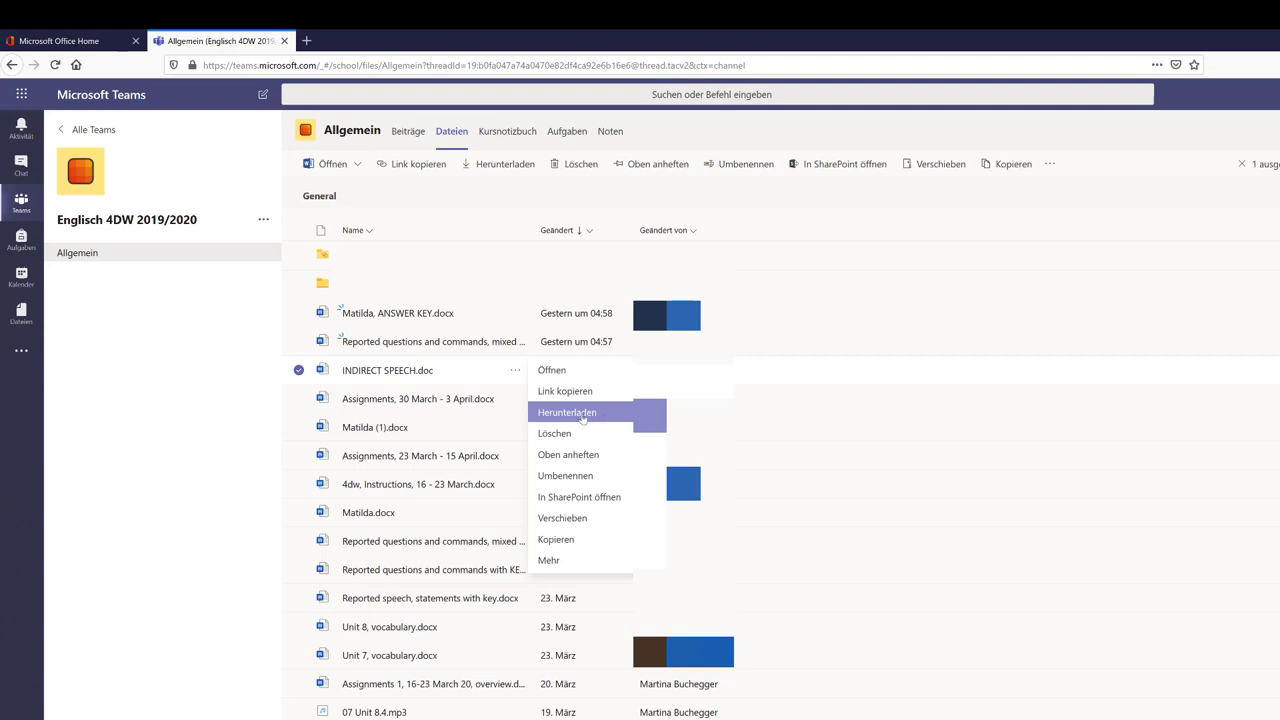
left_click(510, 437)
left_click(511, 438)
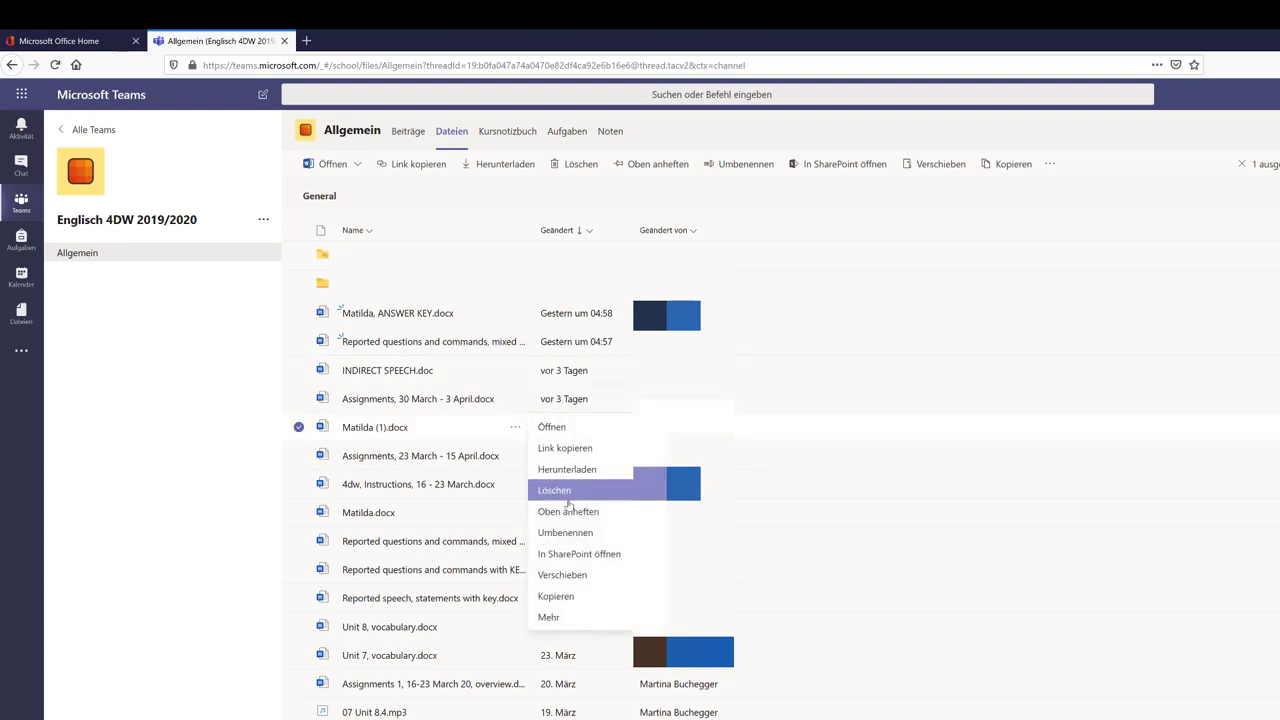
left_click(566, 469)
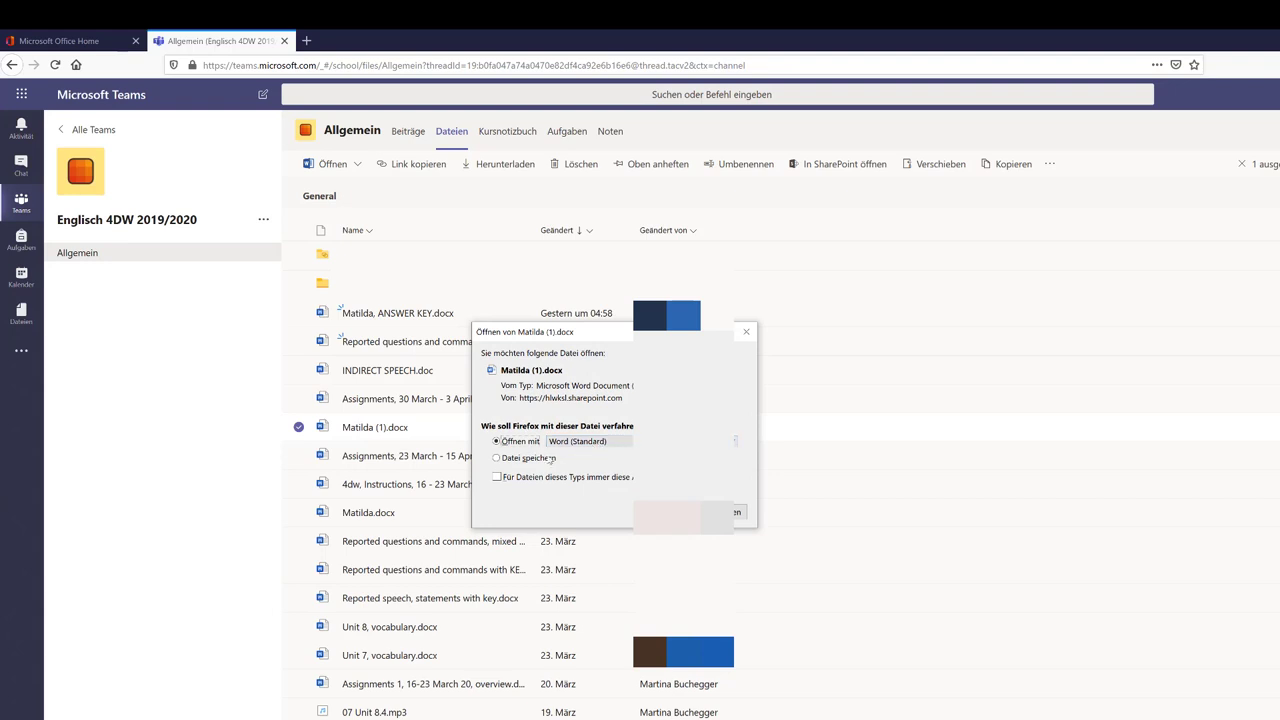
left_click(538, 457)
left_click(667, 512)
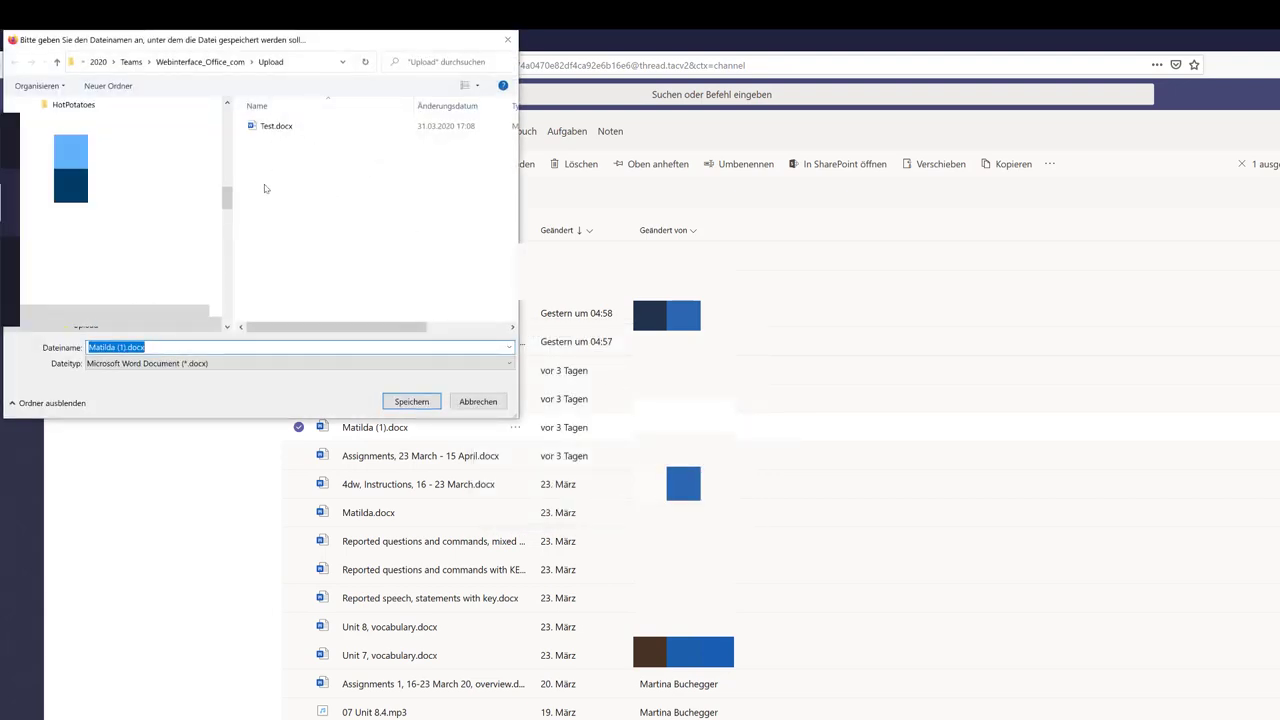
left_click(478, 402)
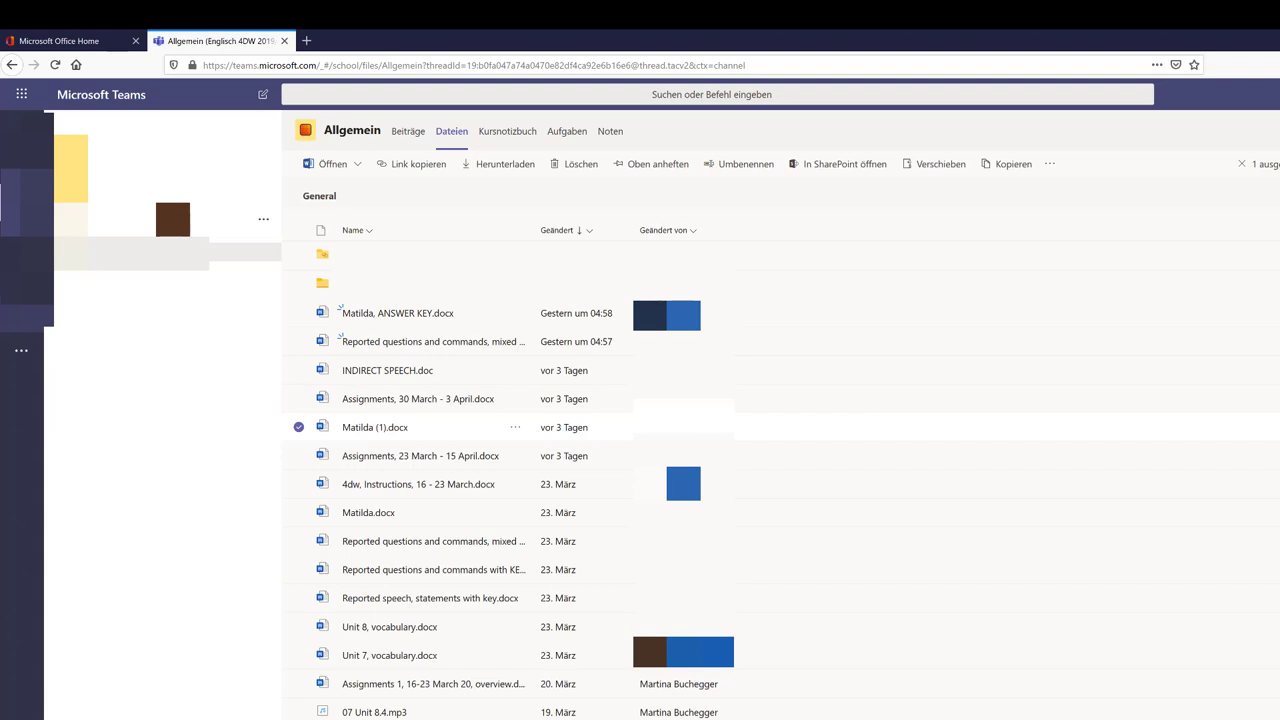
left_click(21, 280)
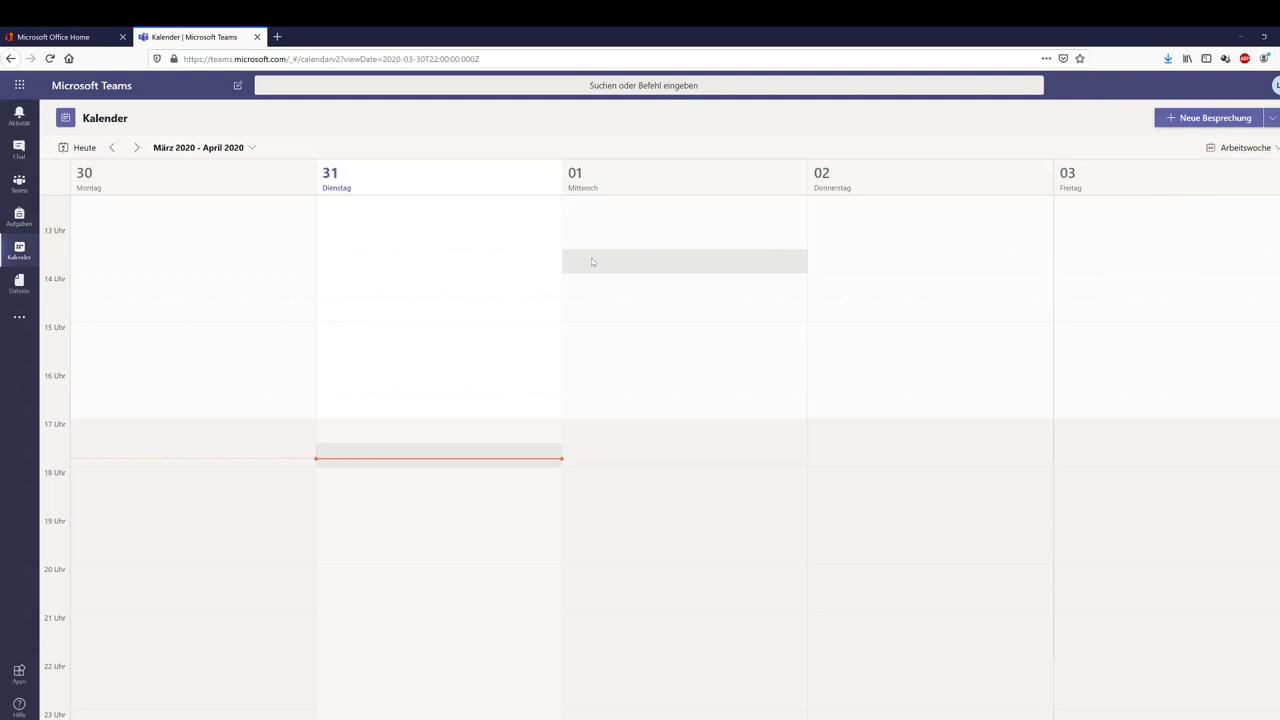
Draft a Thursday 13:30 meeting with one attendee in channel 2019/20_ 4cdAHS_BSP > Allgemein
left_click(830, 261)
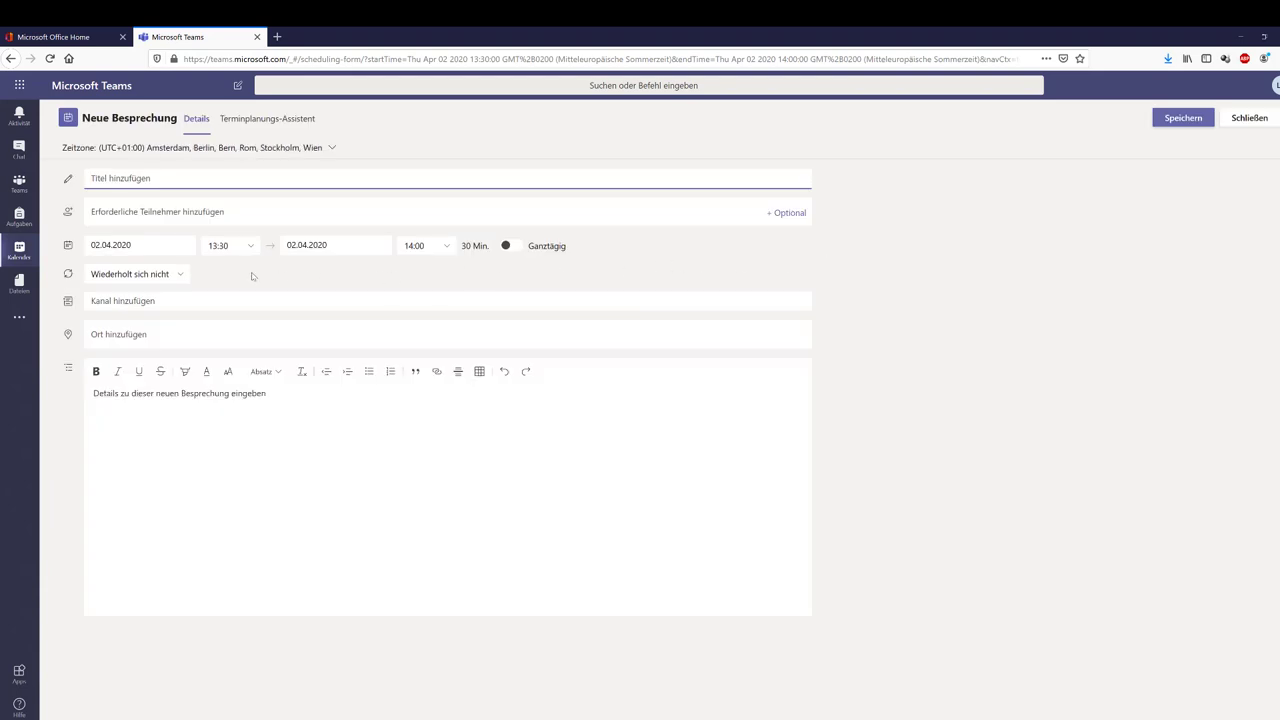
left_click(184, 210)
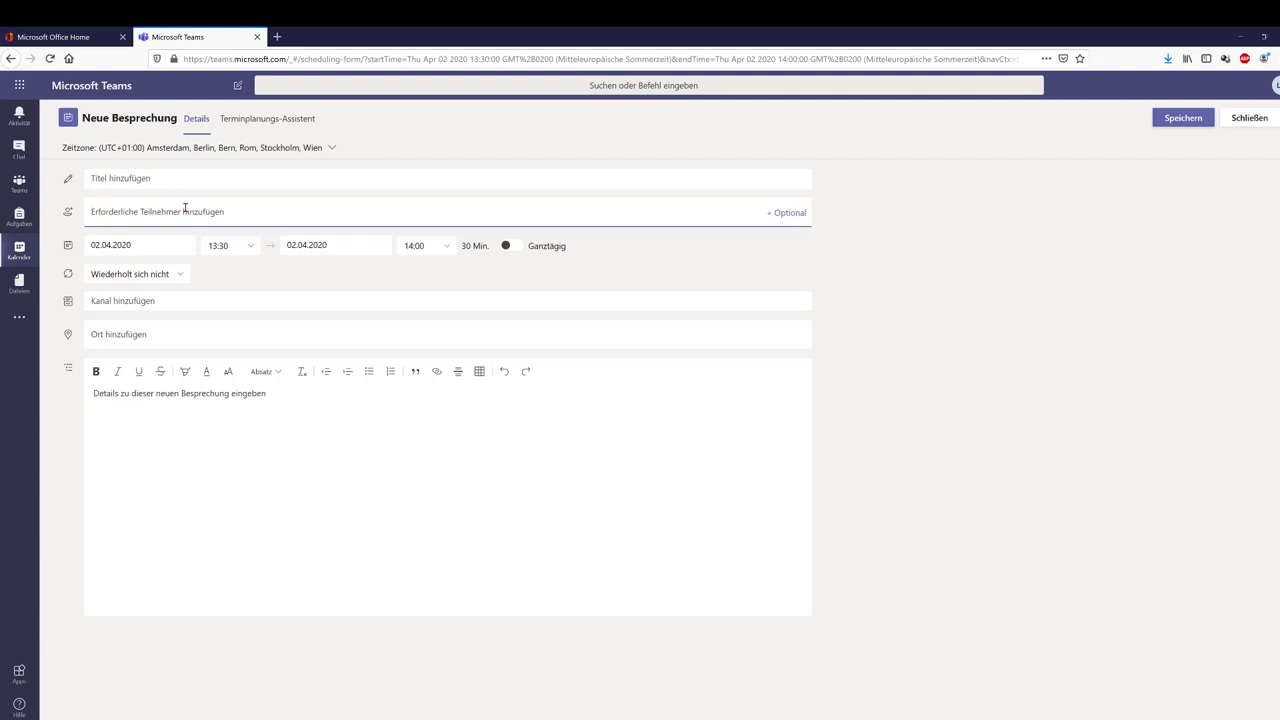
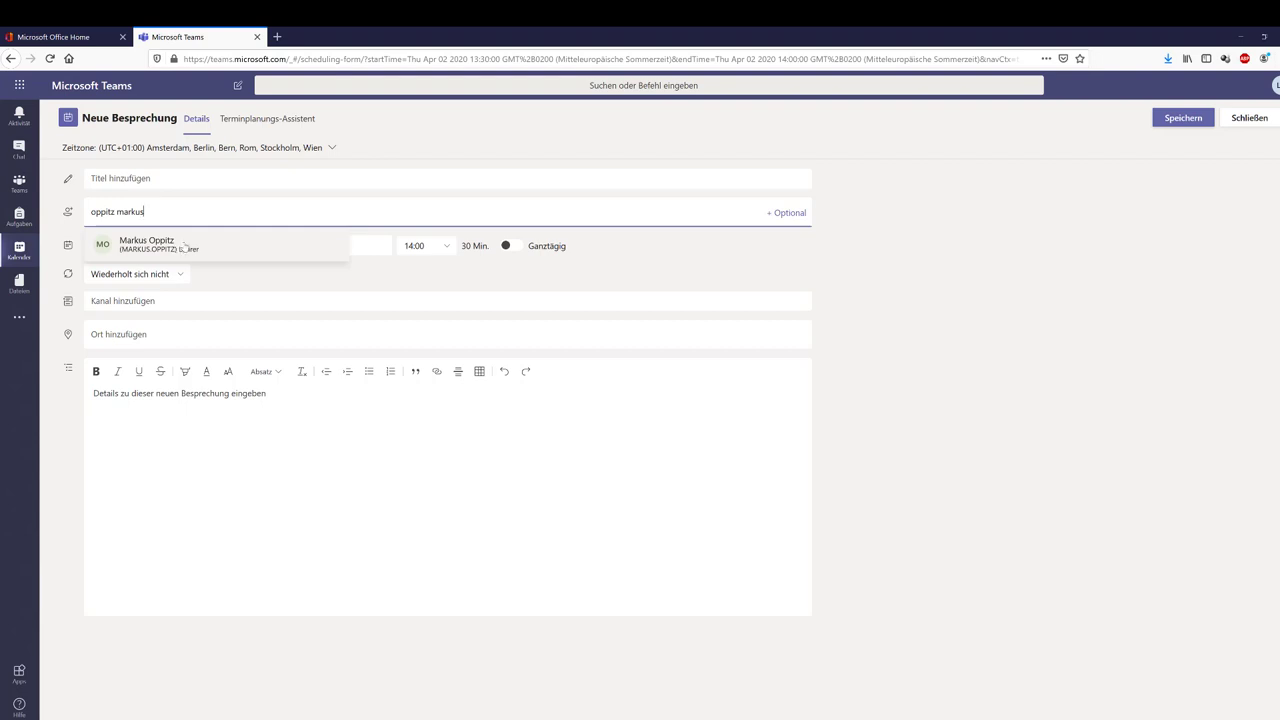
left_click(185, 246)
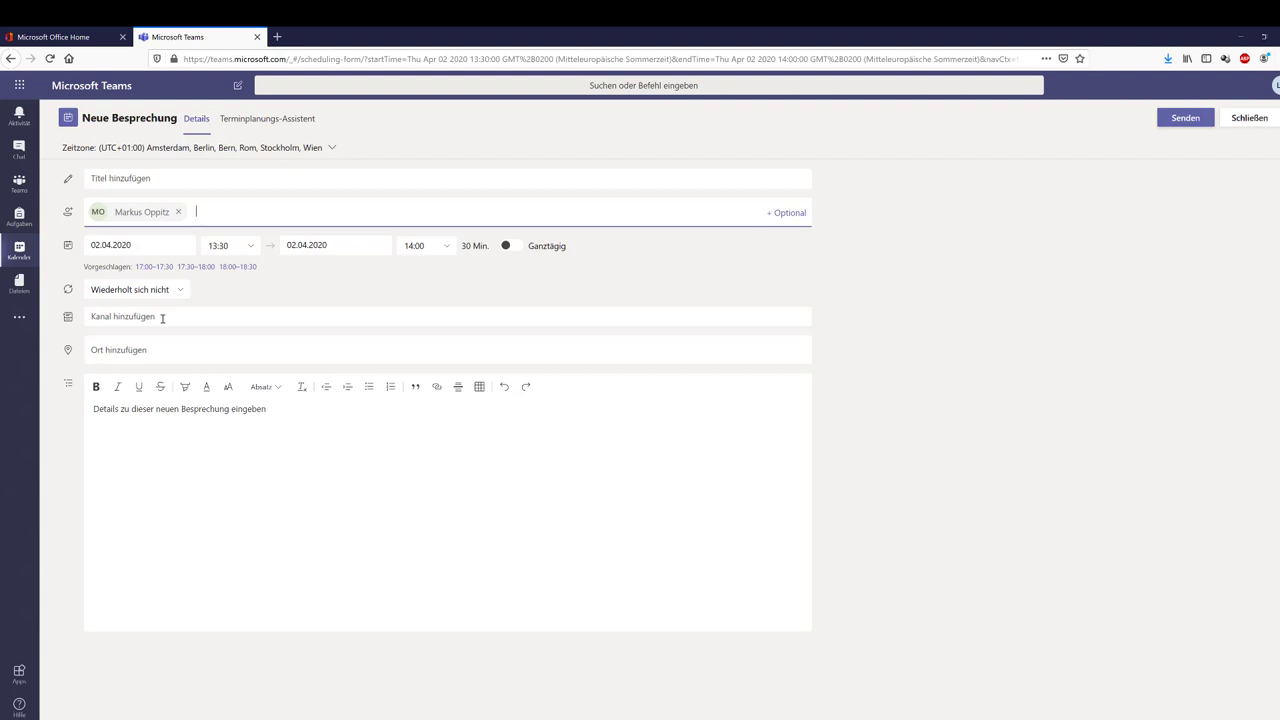
left_click(162, 318)
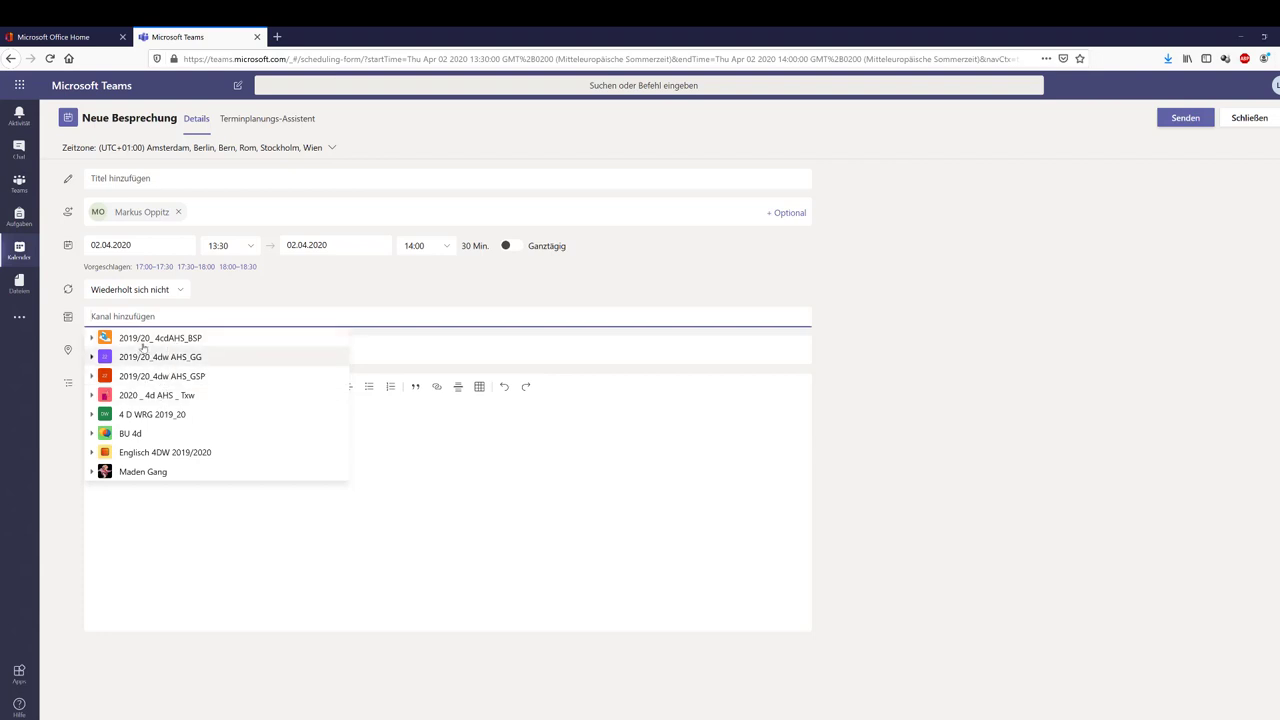
left_click(92, 341)
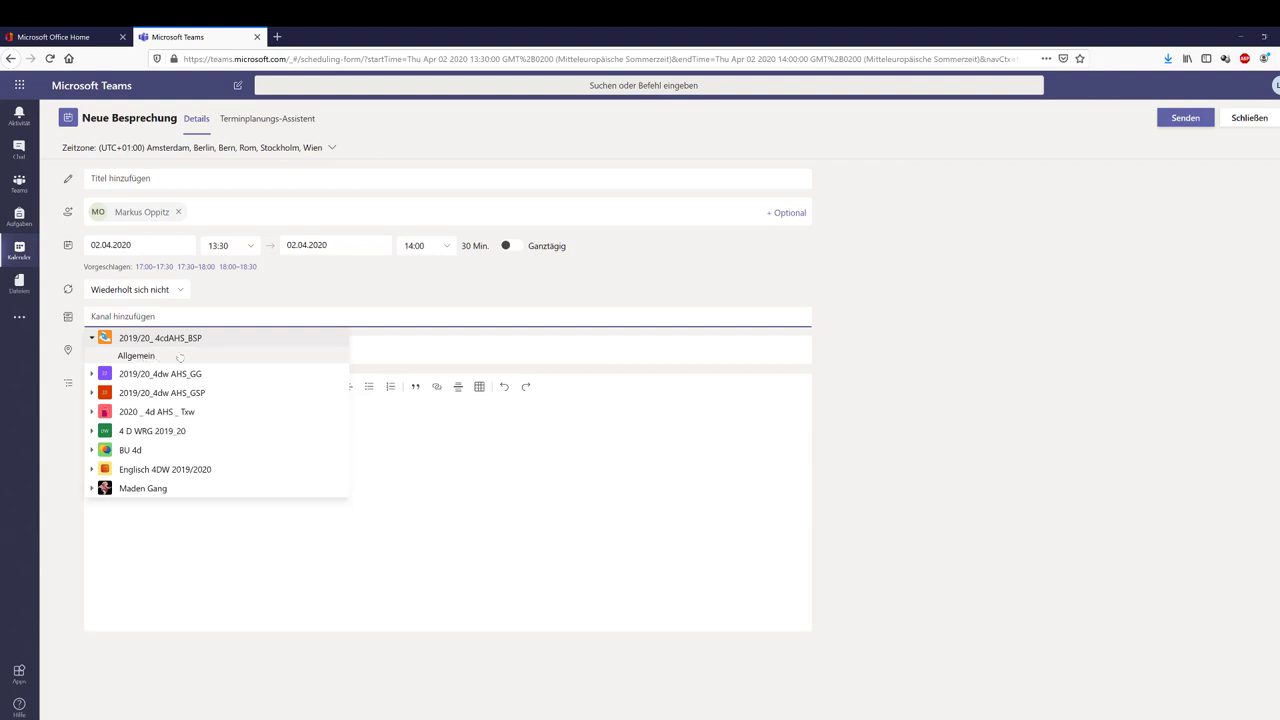
left_click(142, 359)
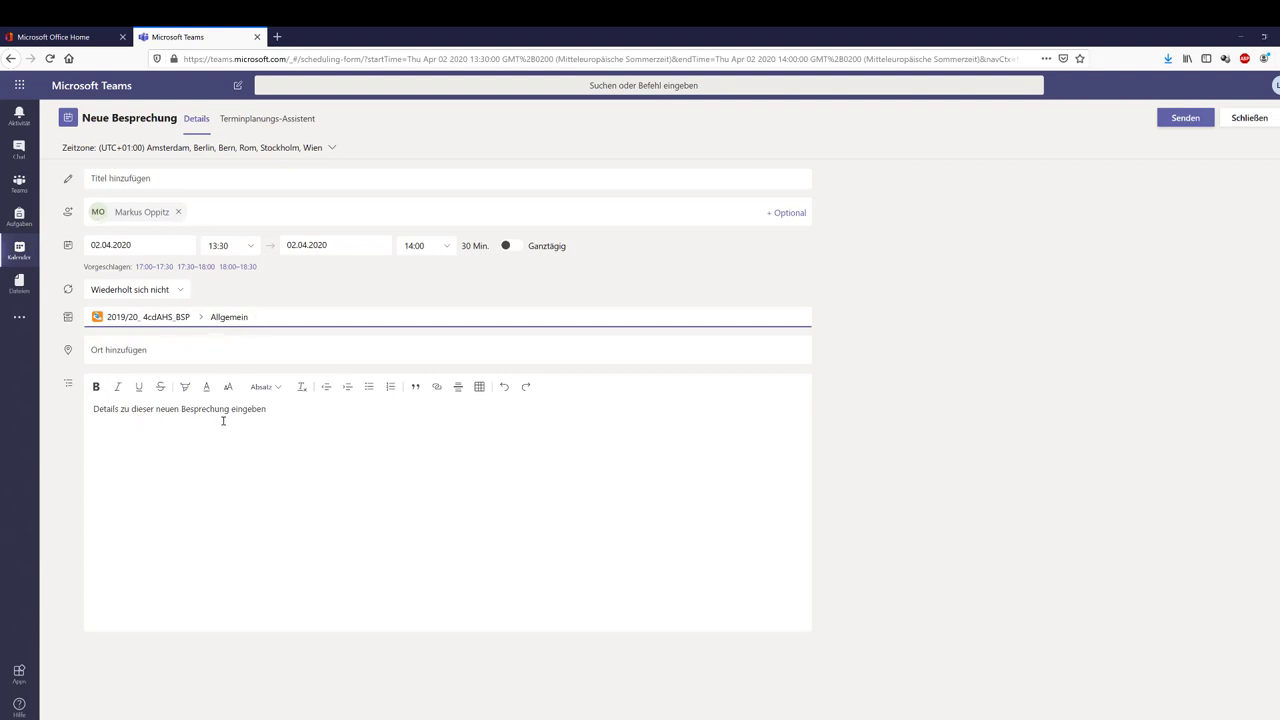
Discard the unsaved meeting draft and close the Teams browser tab
left_click(1185, 118)
left_click(1248, 120)
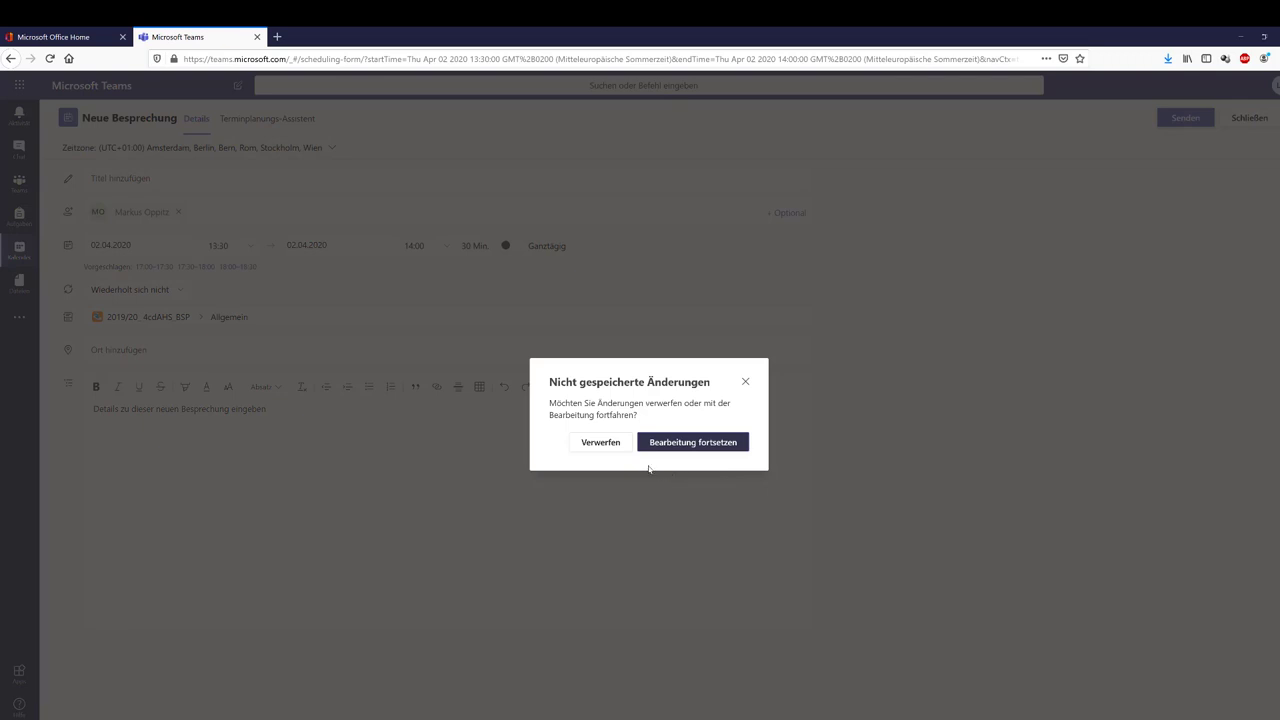
left_click(597, 445)
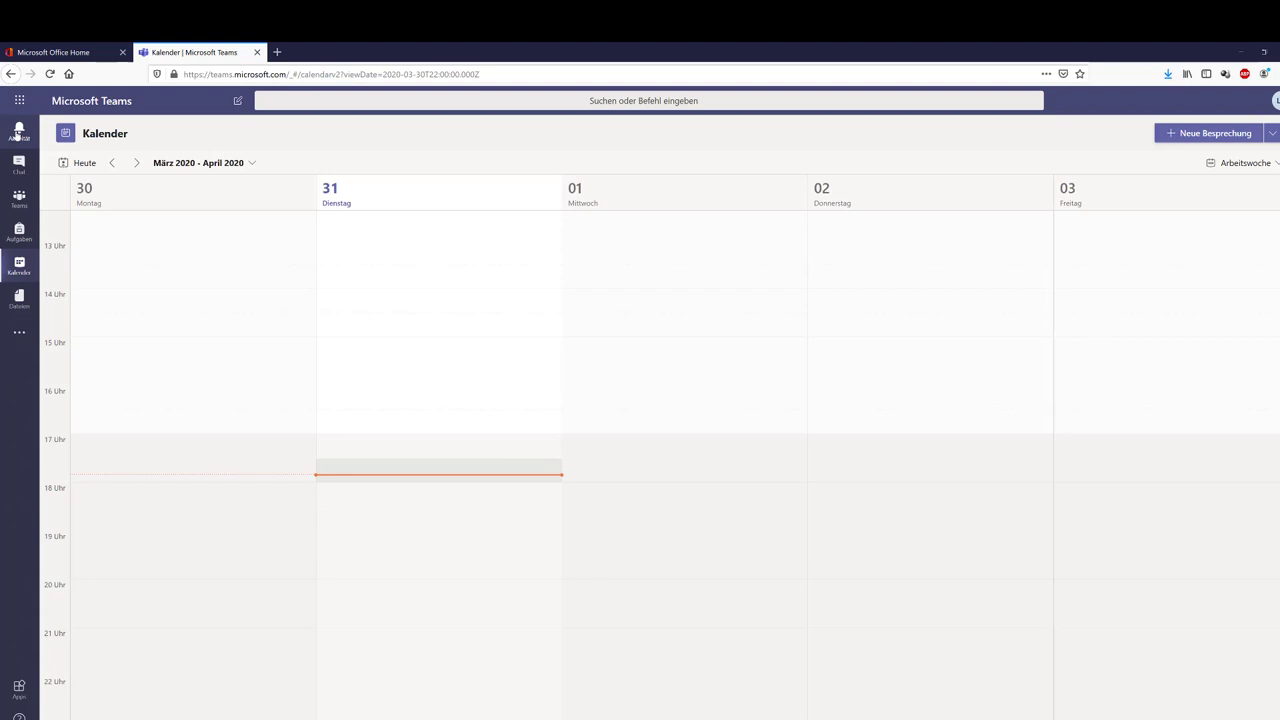
left_click(18, 132)
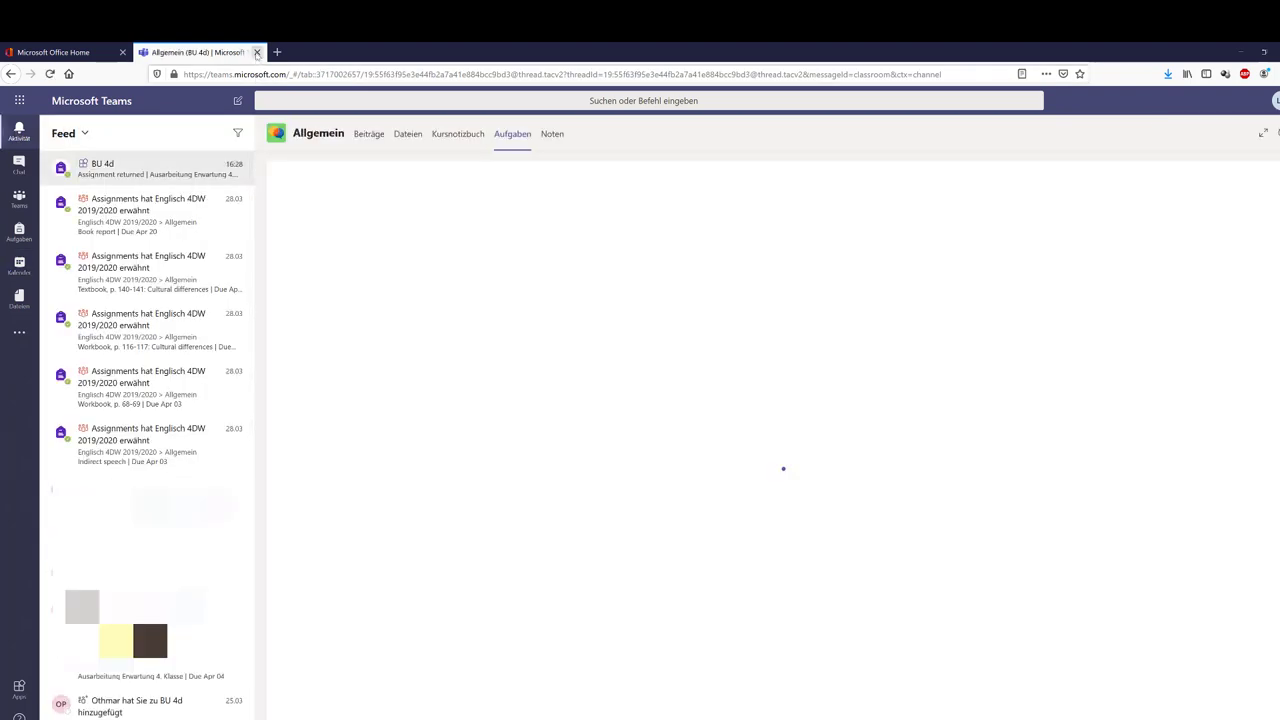
left_click(257, 52)
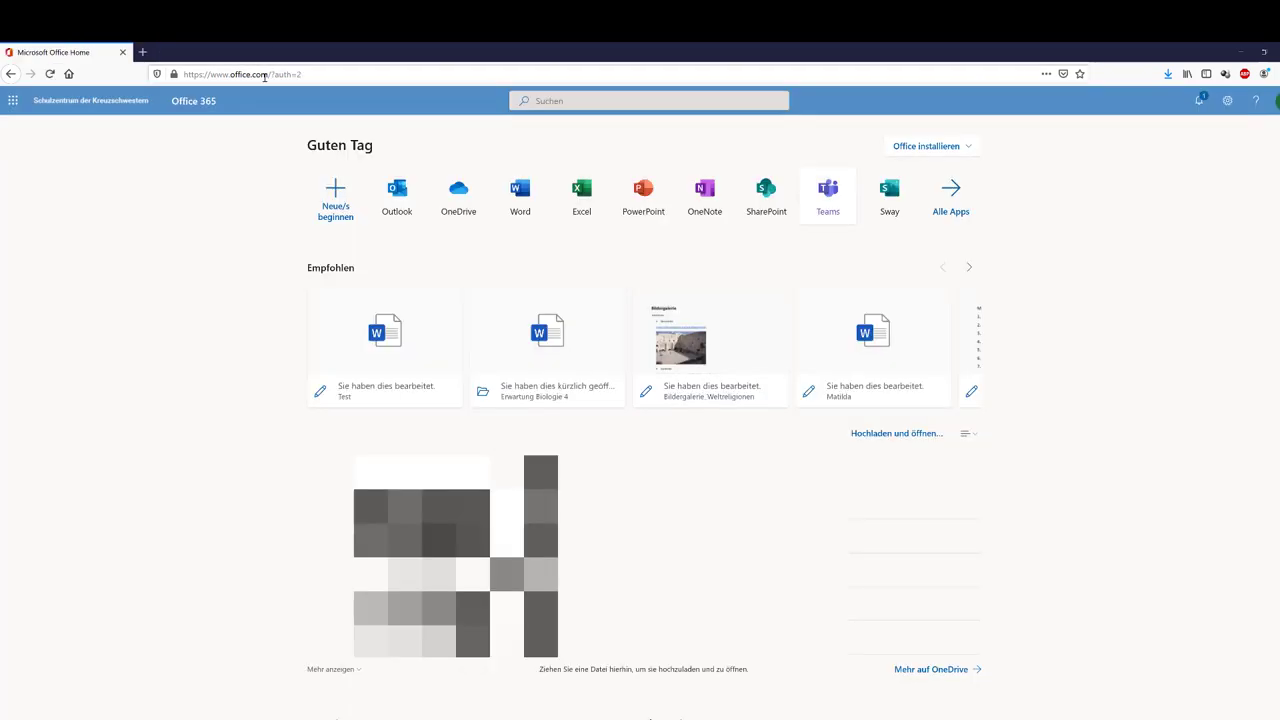